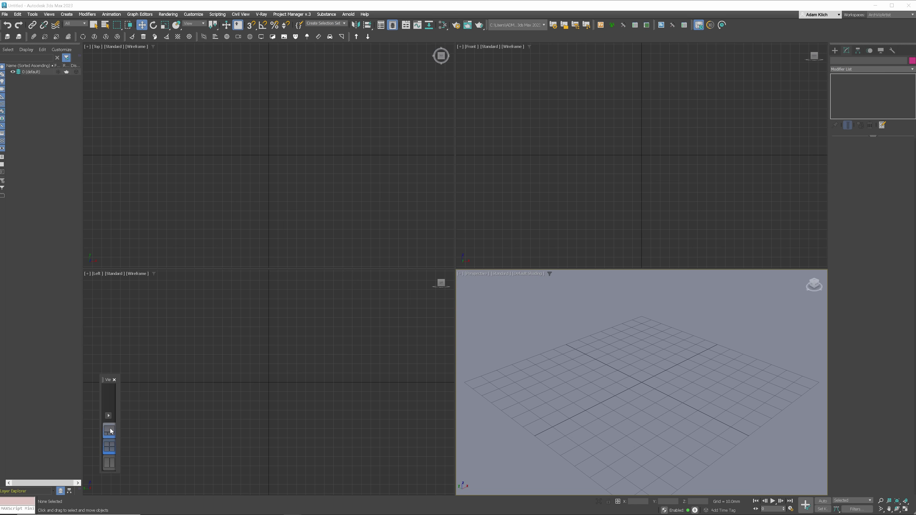
- Switch the viewport layout to two side-by-side views, Top and Perspective
click(110, 430)
click(108, 415)
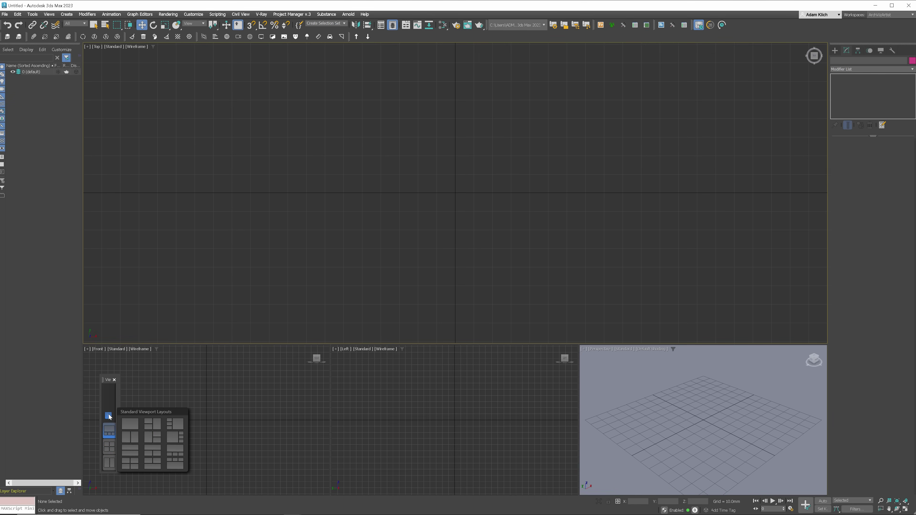
click(150, 425)
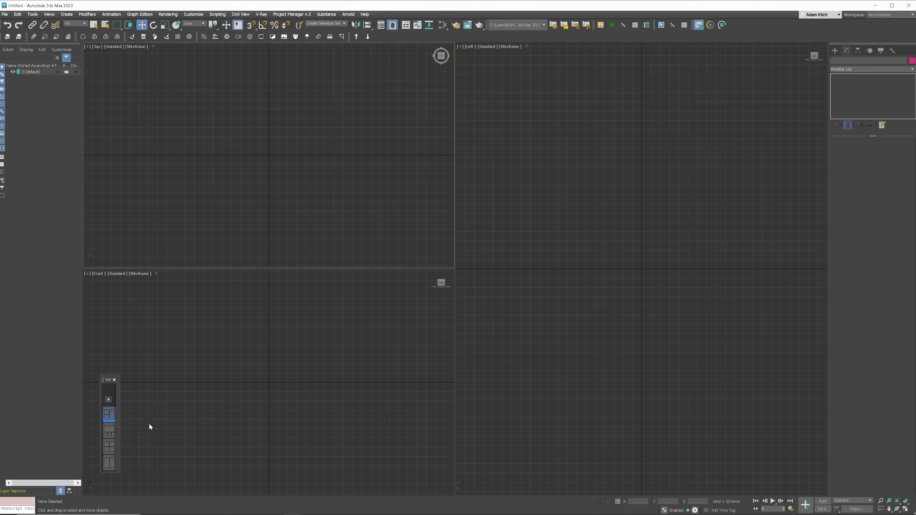
click(109, 463)
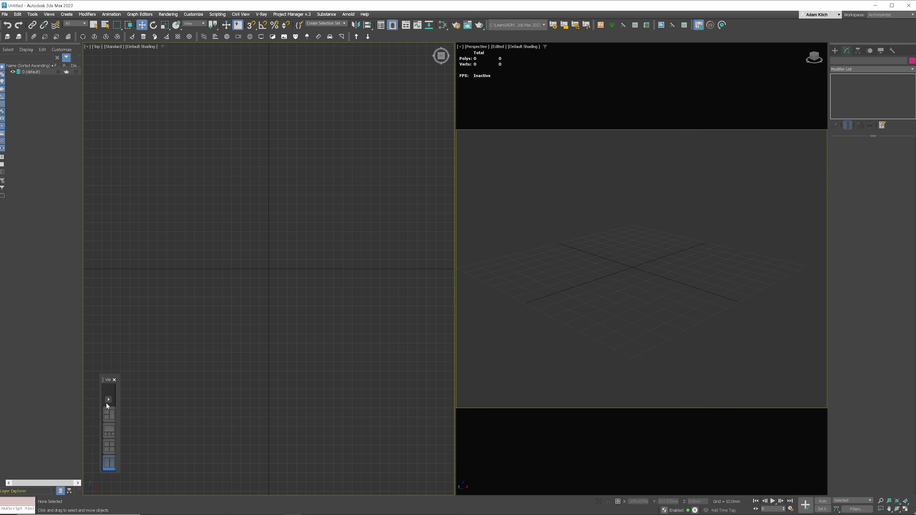
- Close the layouts panel and resize the Scene Explorer and Command Panel splitters
click(114, 380)
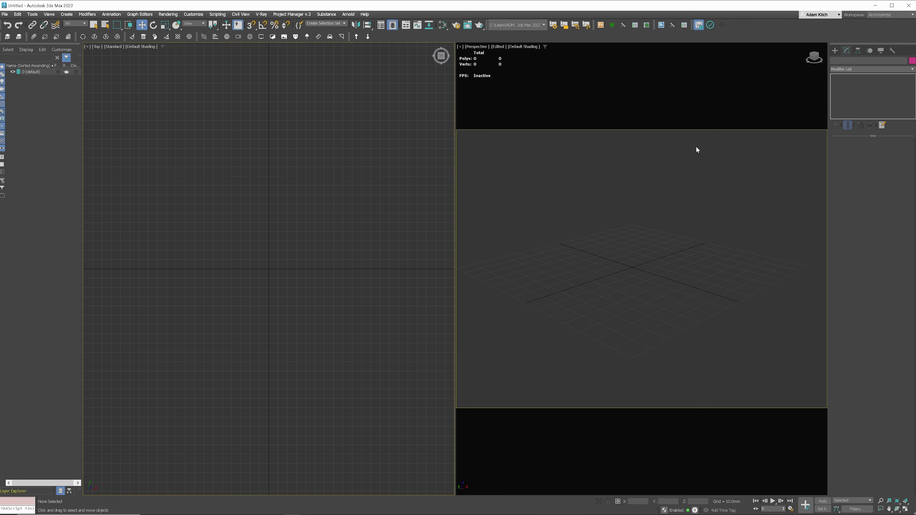
mouse_move(84, 247)
mouse_down()
mouse_move(206, 242)
mouse_move(90, 242)
mouse_up()
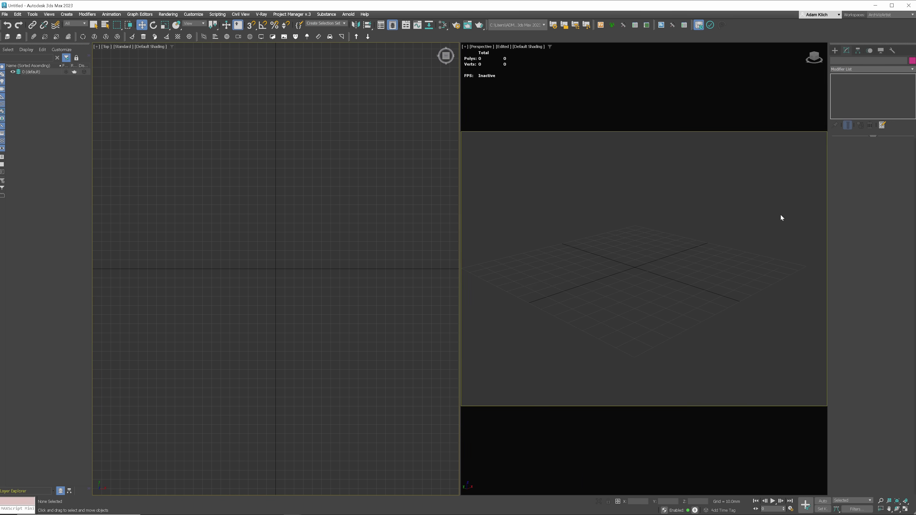
mouse_move(828, 217)
mouse_down()
mouse_move(754, 217)
mouse_move(826, 215)
mouse_up()
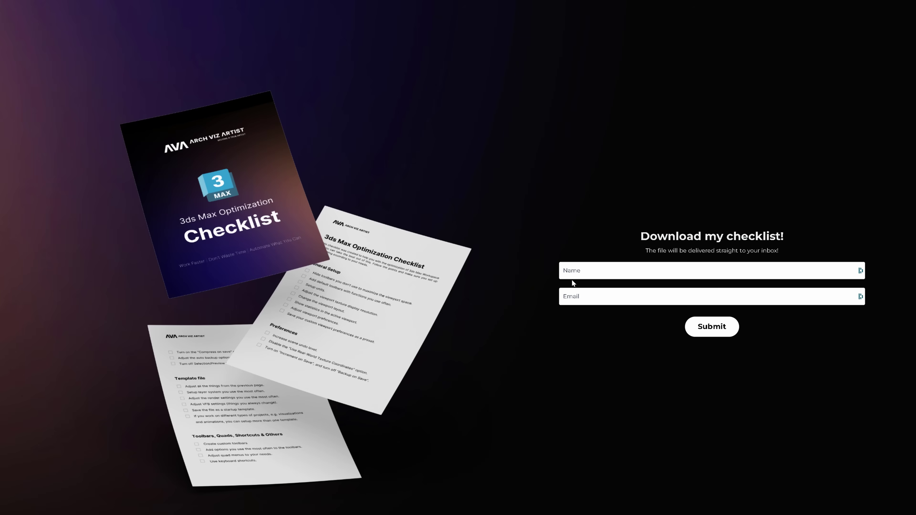
- Fill in the checklist form's name field and e-mail address field
click(590, 270)
text(Aga)
key(Tab)
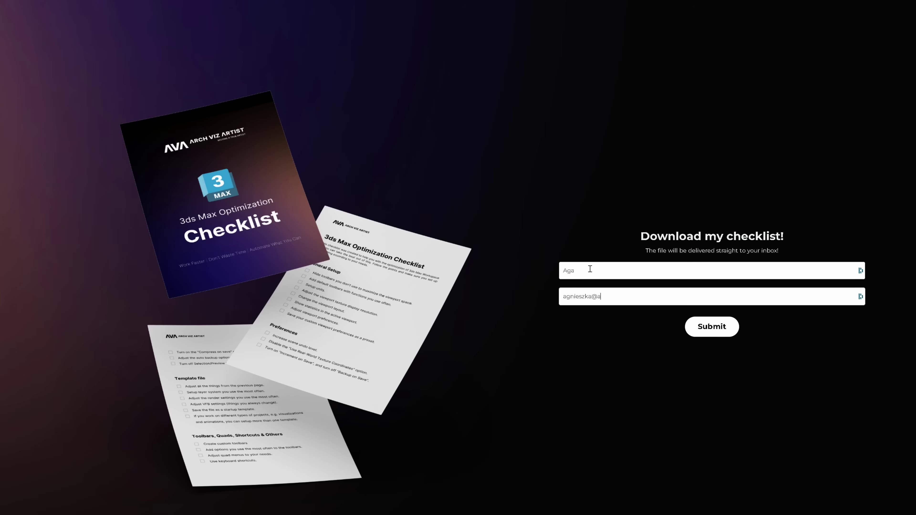
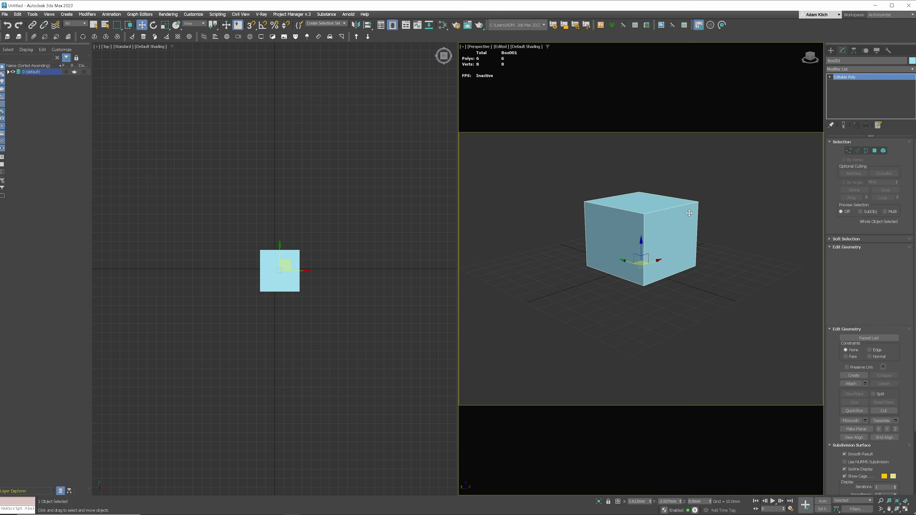
- Cycle through vertex, edge, border, polygon and element sub-object levels, ending on polygons
key(2)
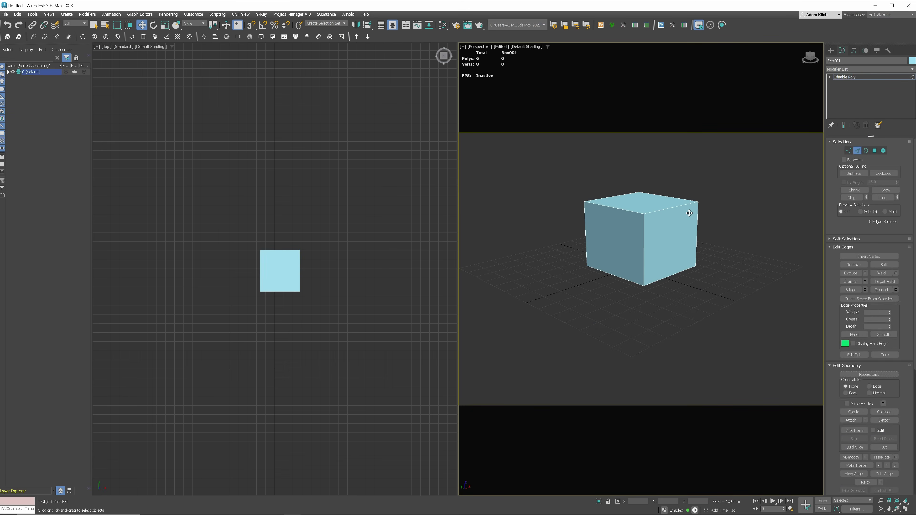
key(4)
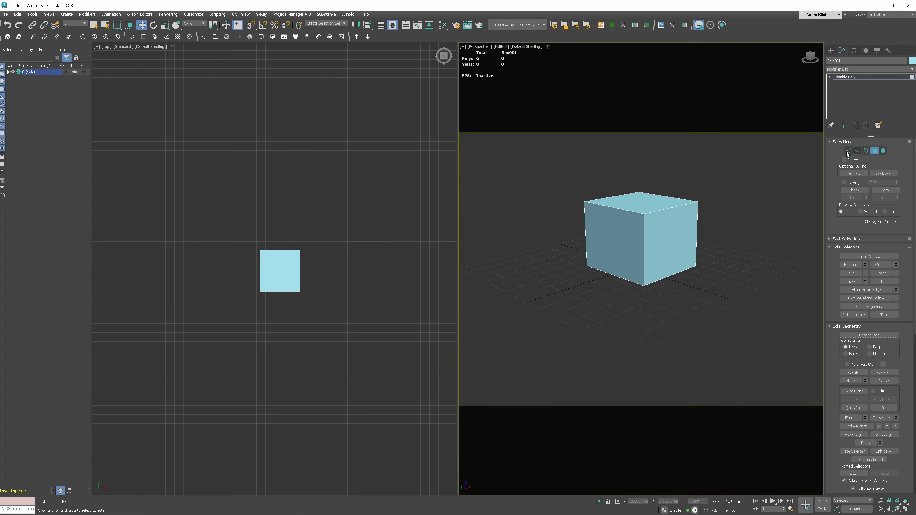
click(848, 151)
click(858, 150)
click(866, 150)
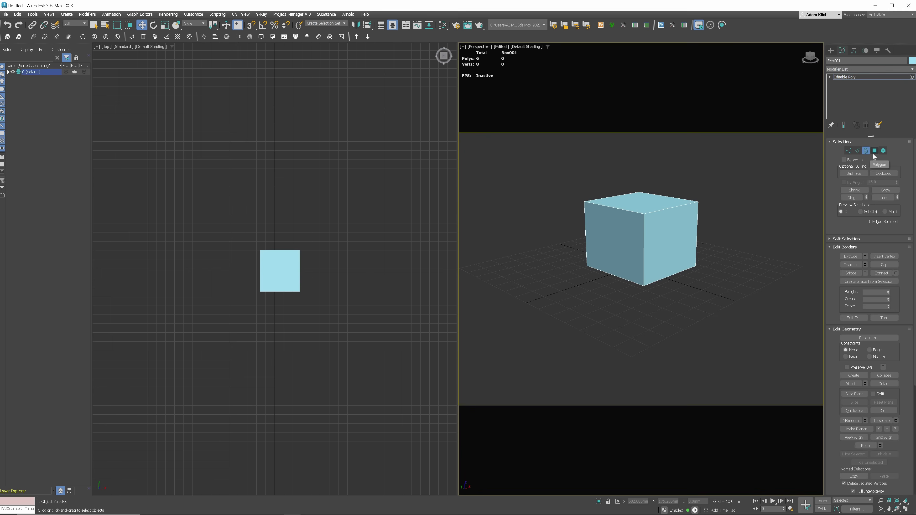
click(875, 151)
click(883, 150)
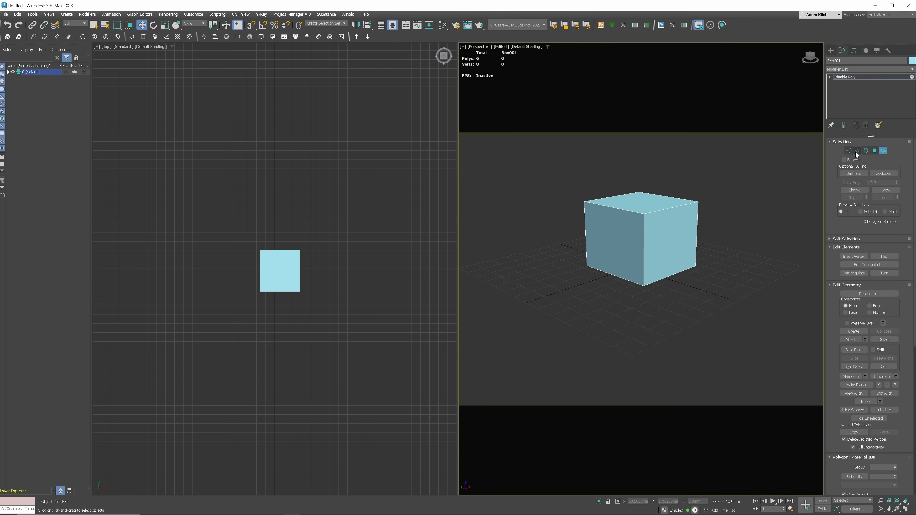
click(857, 152)
click(875, 151)
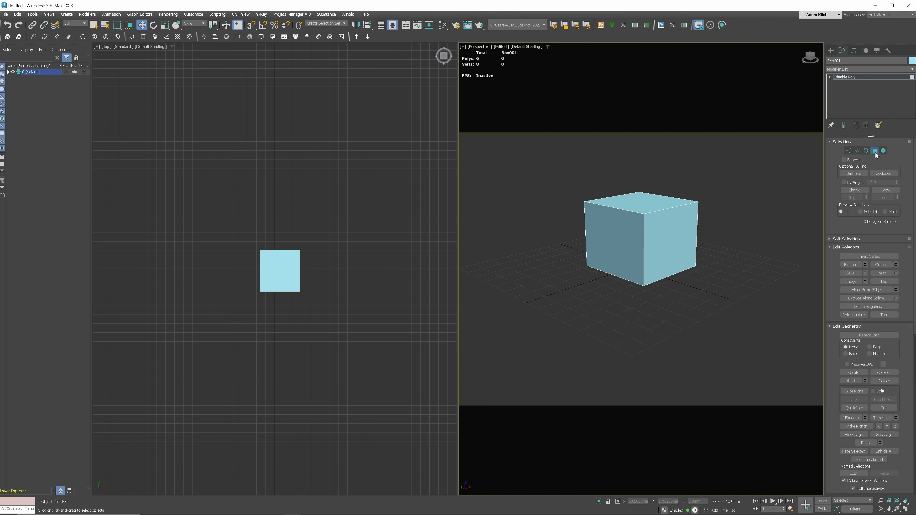
- Extrude the box's right polygon outward
click(670, 231)
key(shift+e)
drag(668, 233, 666, 222)
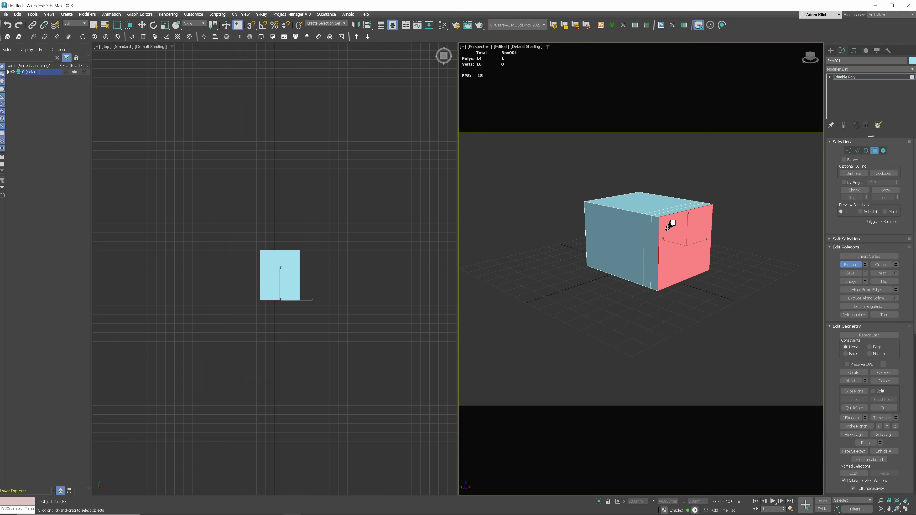
- Chamfer the three top edges of the box
key(2)
click(648, 216)
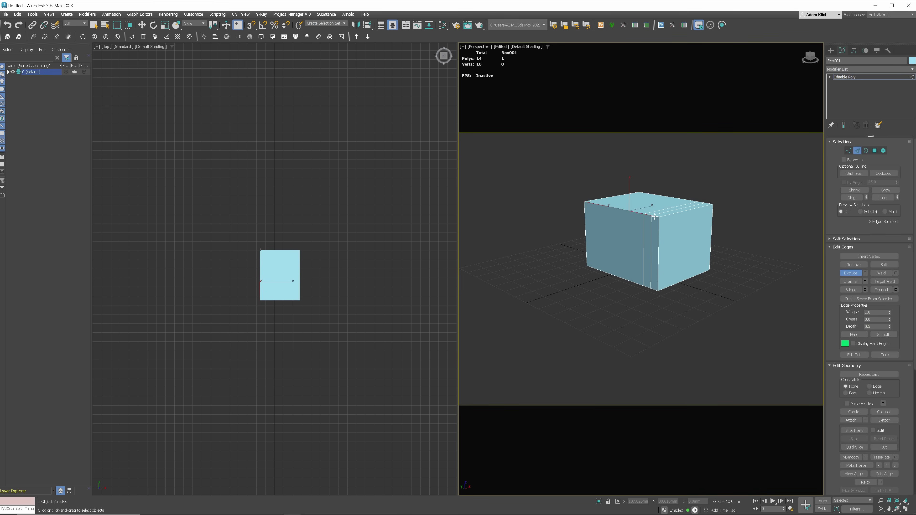
ctrl+click(640, 213)
key(ctrl+shift+c)
mouse_move(640, 213)
mouse_down()
mouse_move(641, 205)
mouse_move(635, 213)
mouse_up()
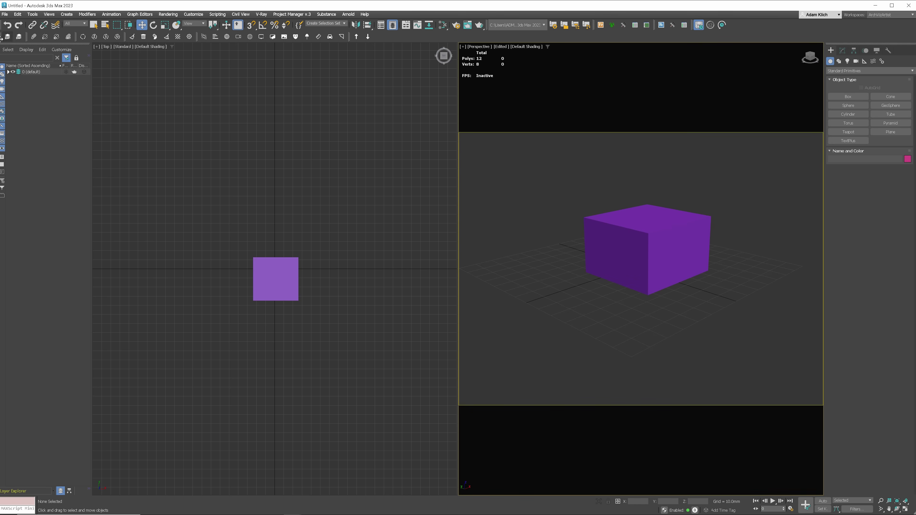
- Copy the purple box with Ctrl+C and paste it into the other session's scene
click(638, 231)
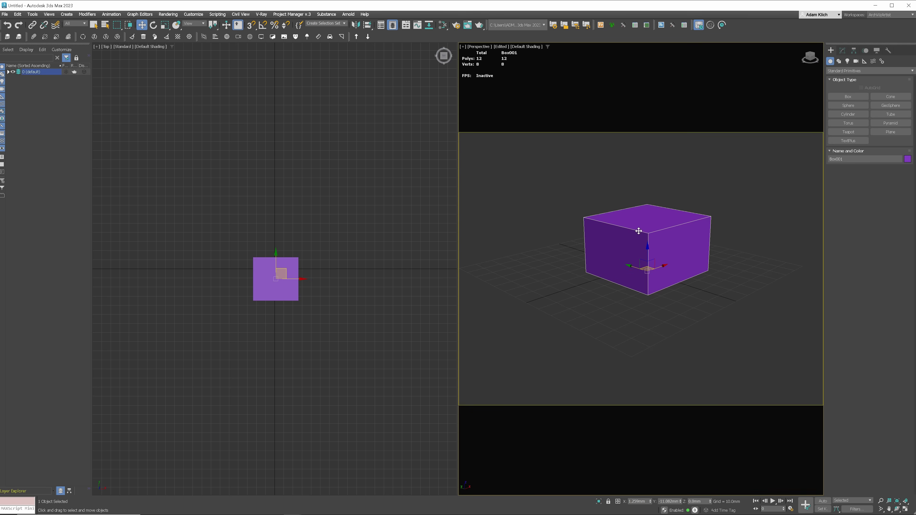
key(ctrl+c)
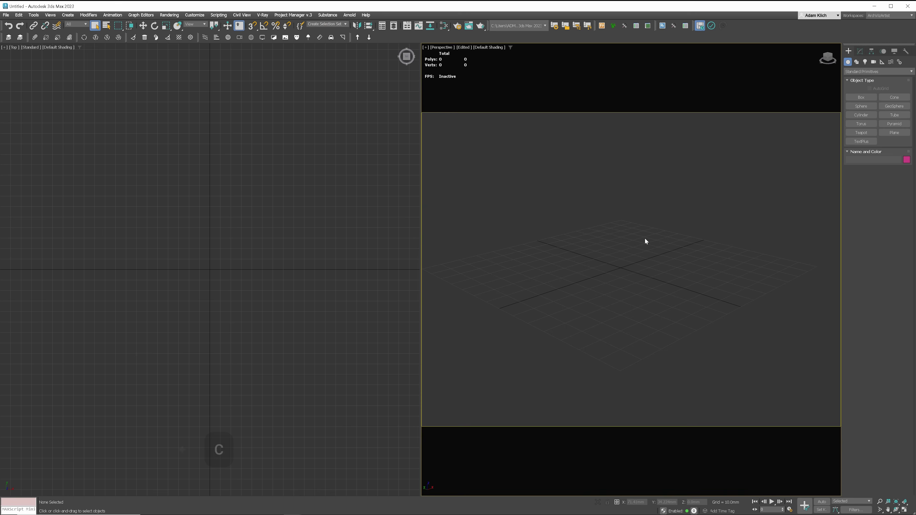
key(ctrl+v)
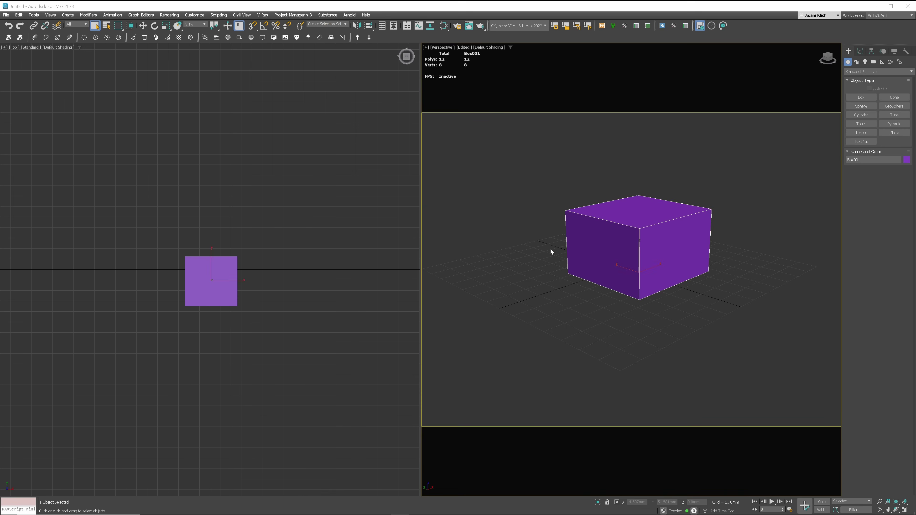
- Copy and paste the cylinder between sessions with Ctrl+Shift+C and Ctrl+Shift+V
key(ctrl+shift+c)
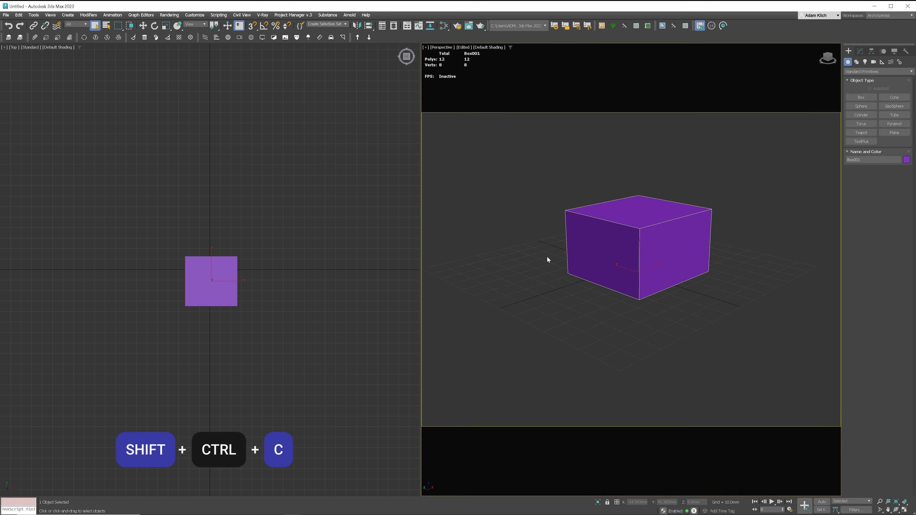
key(ctrl+shift+v)
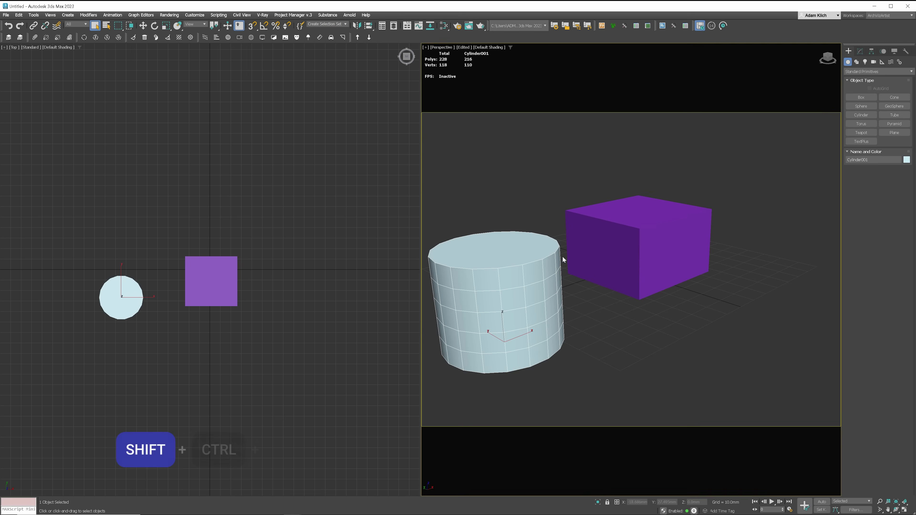
key(ctrl+shift+v)
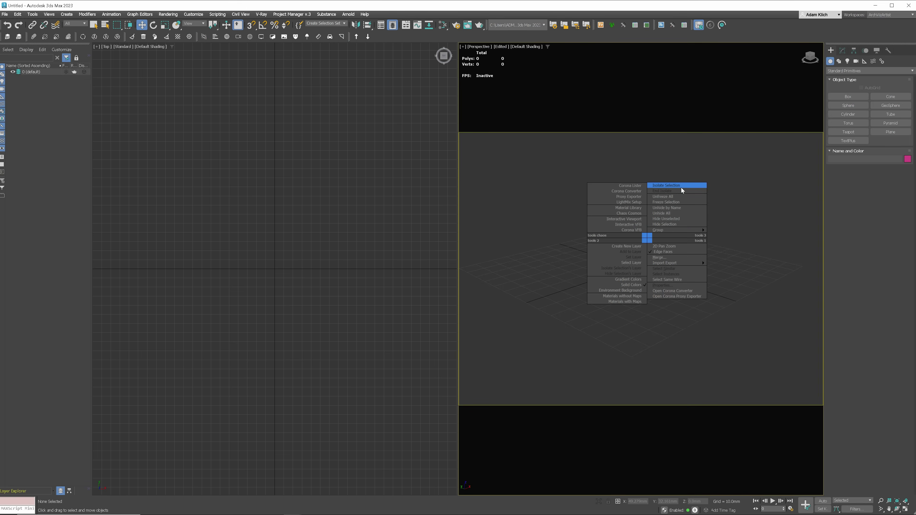
- Open the Corona interactive frame buffer, then close it
mouse_move(686, 261)
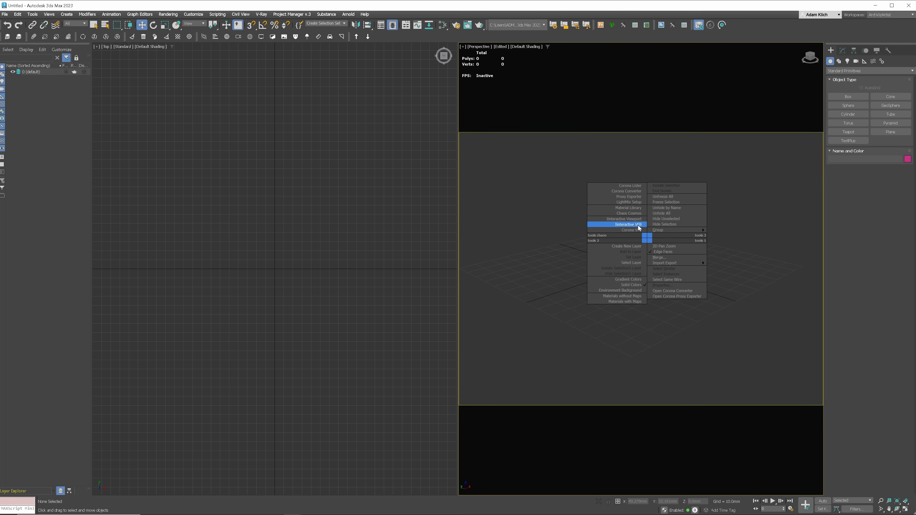
click(630, 225)
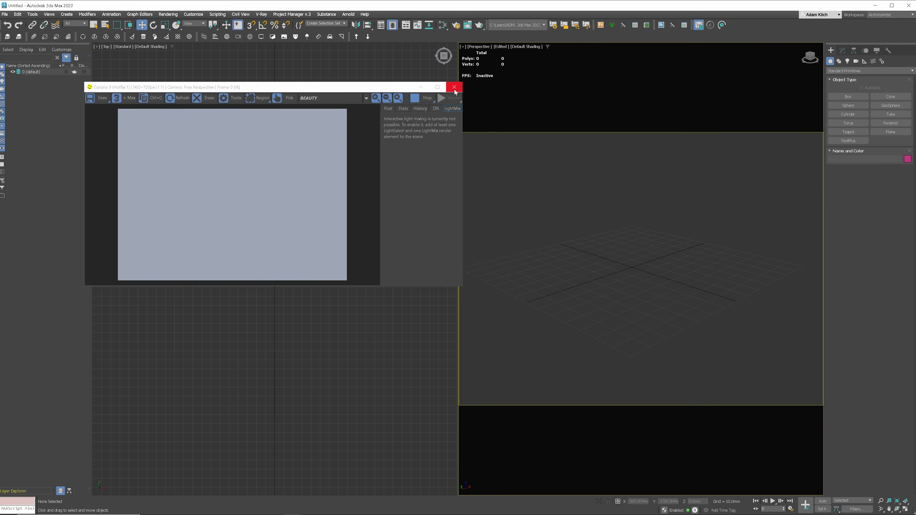
click(454, 87)
- Enable 2D Pan Zoom in Perspective, zoom in and out, then disable it
right_click(659, 237)
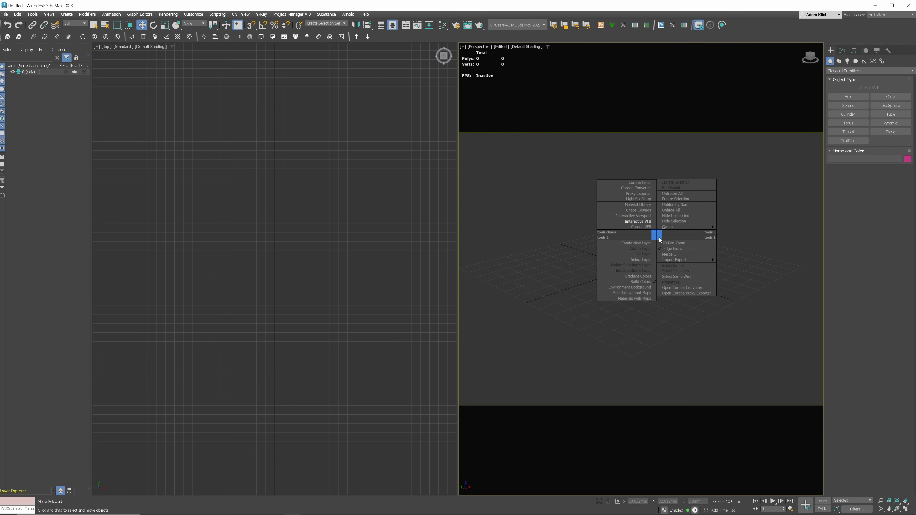
click(673, 242)
scroll(644, 277, up, 5)
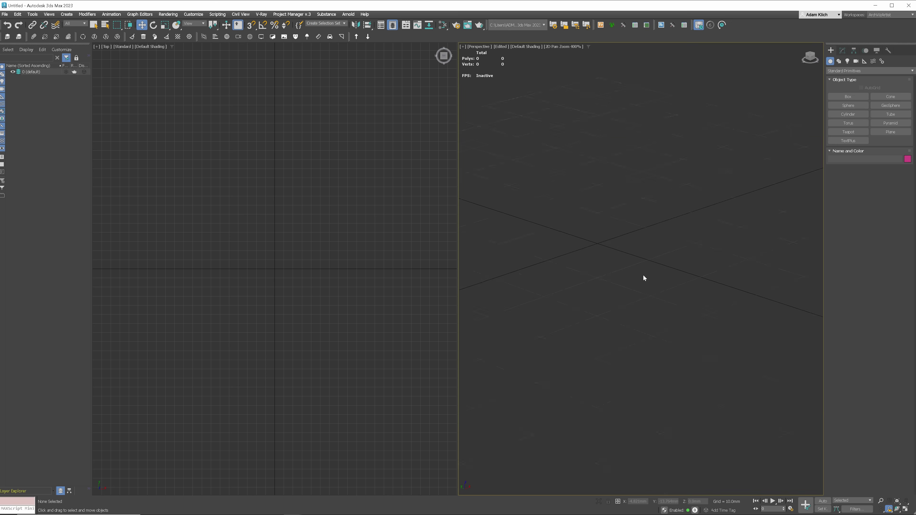
scroll(643, 275, down, 6)
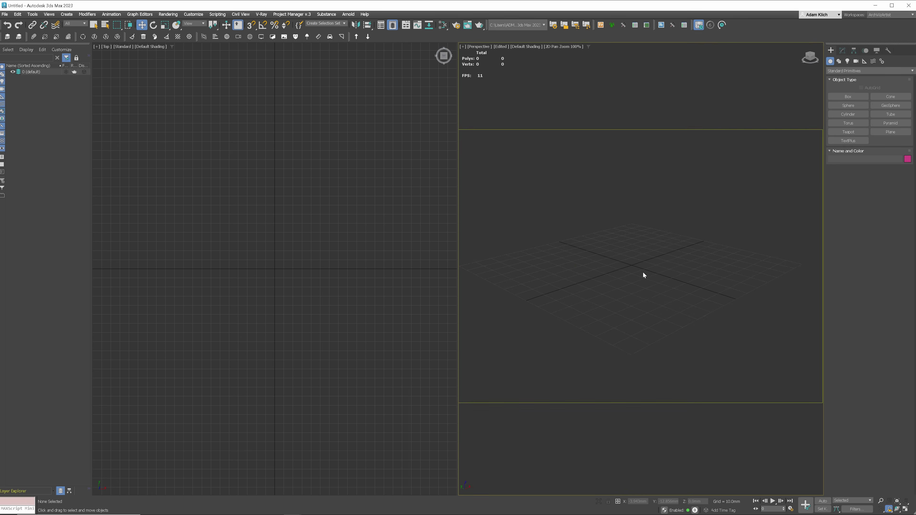
right_click(639, 268)
click(656, 275)
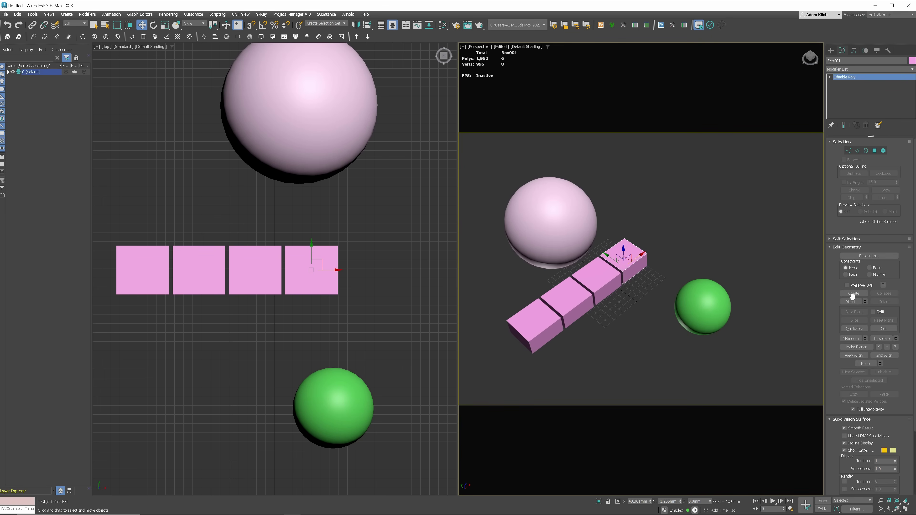
- Attach the three boxes and two spheres to Box001 one by one, then undo the attachments
click(850, 301)
click(599, 279)
click(572, 299)
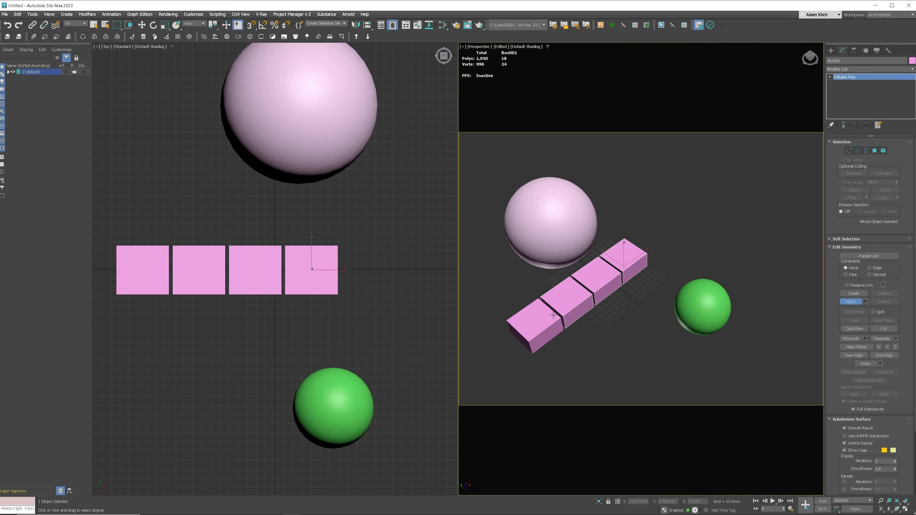
click(547, 317)
click(547, 236)
click(709, 308)
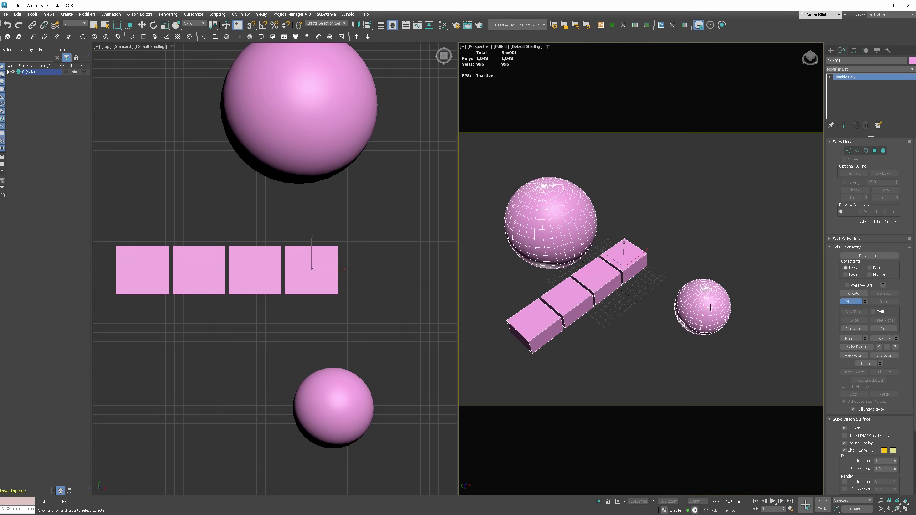
click(864, 302)
drag(68, 7, 583, 149)
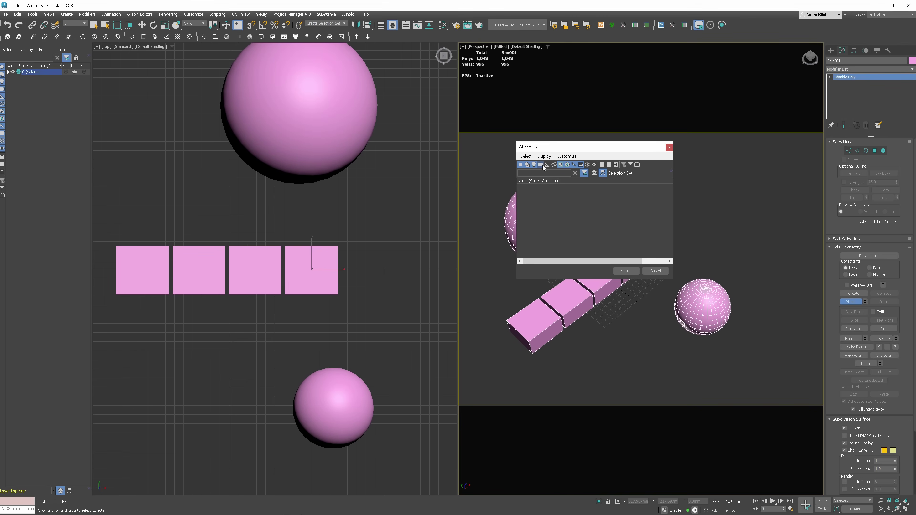
click(655, 271)
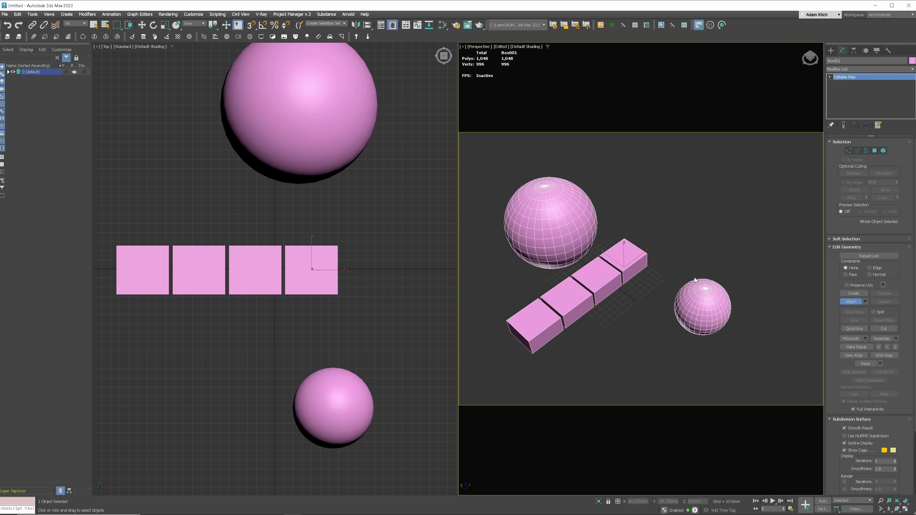
key(Escape)
key(ctrl+z)
key(ctrl+z)
key(ctrl+z)
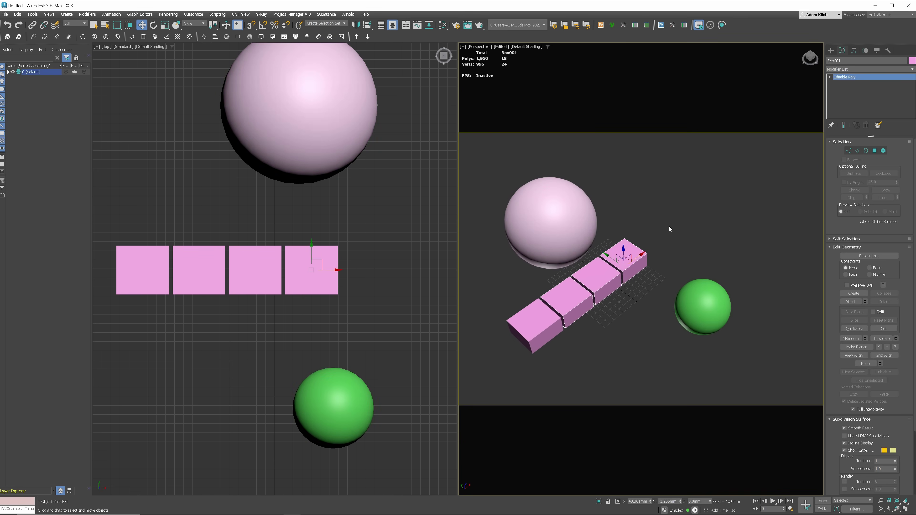
- Merge all six objects with the Quick Attach script and move the result along X
click(778, 225)
drag(509, 345, 508, 345)
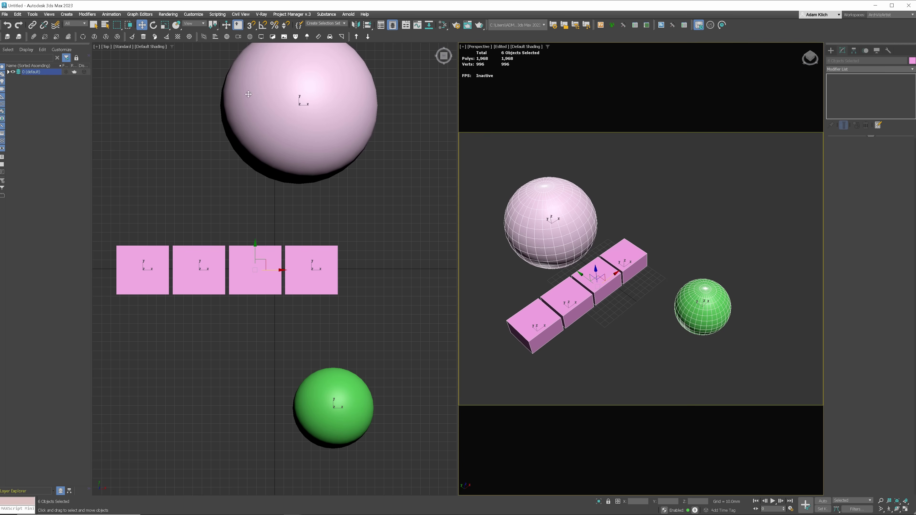
click(33, 37)
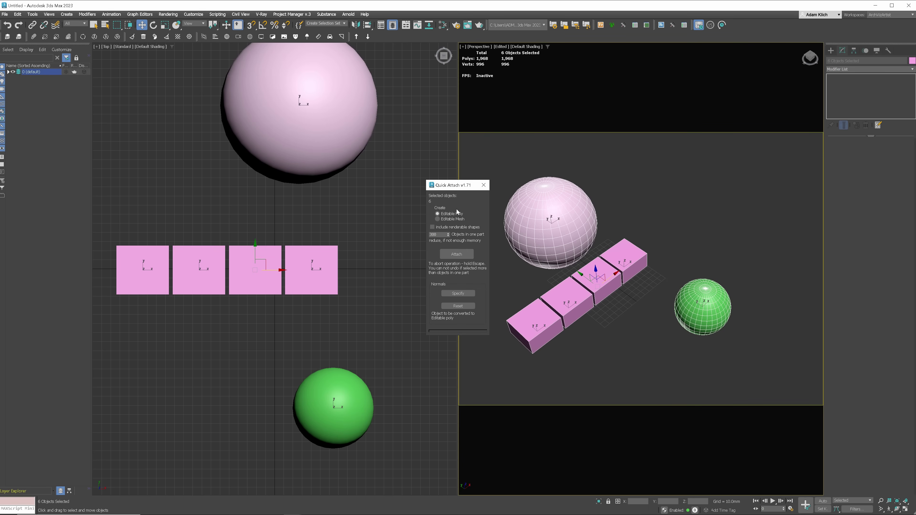
click(456, 254)
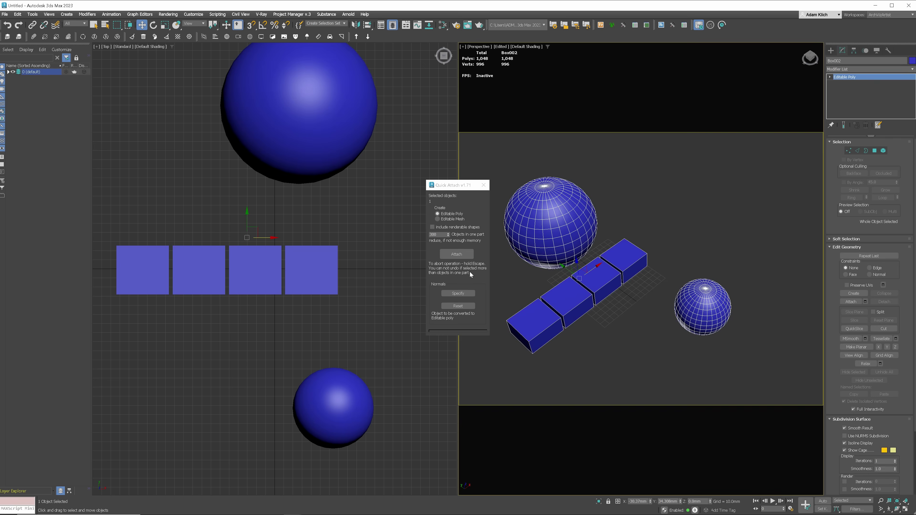
click(483, 186)
drag(594, 271, 579, 282)
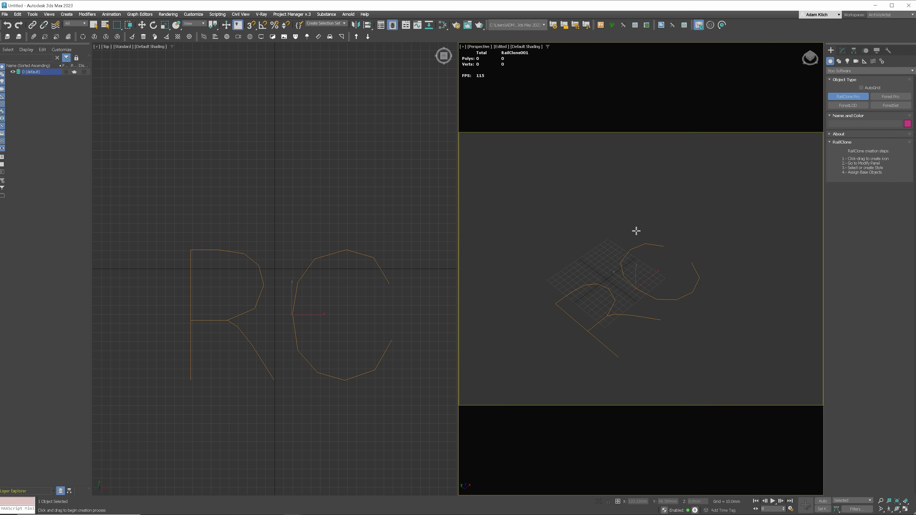
- Load the Glass Handrail 1 style into RailClone001, rescaling to system units
click(842, 51)
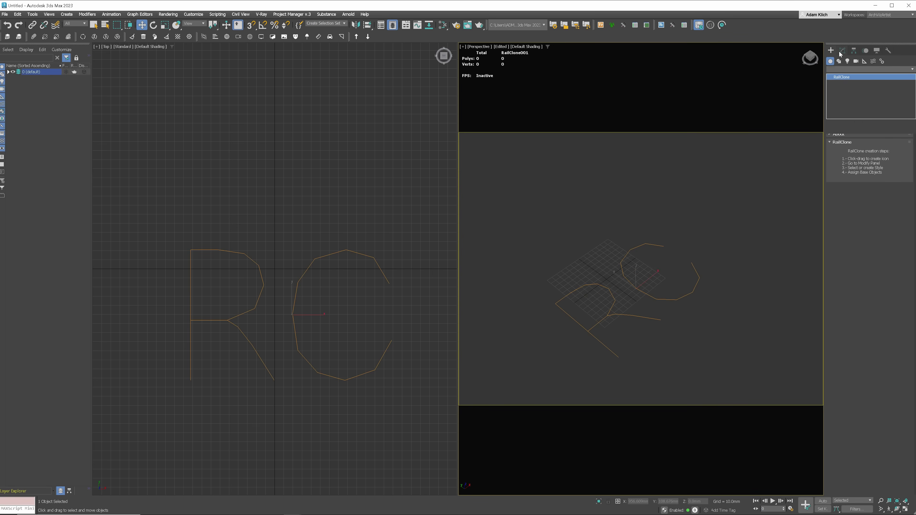
click(865, 210)
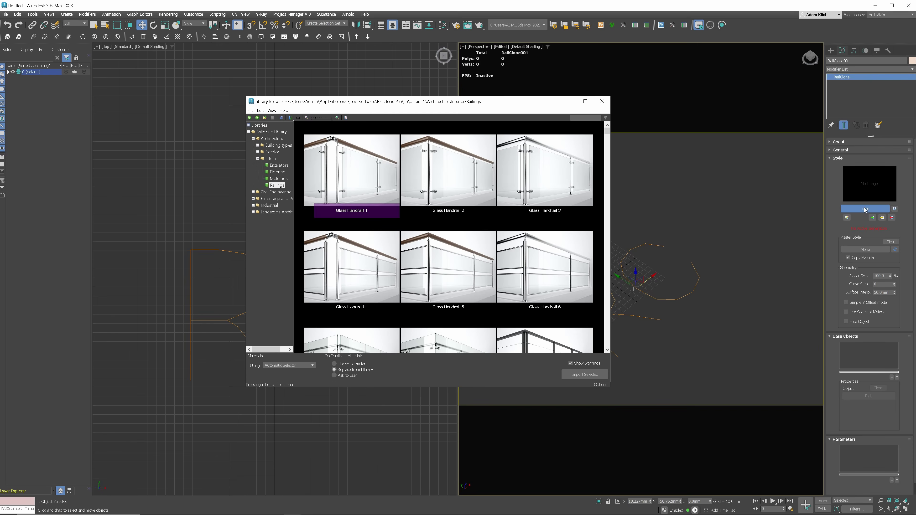
double_click(356, 194)
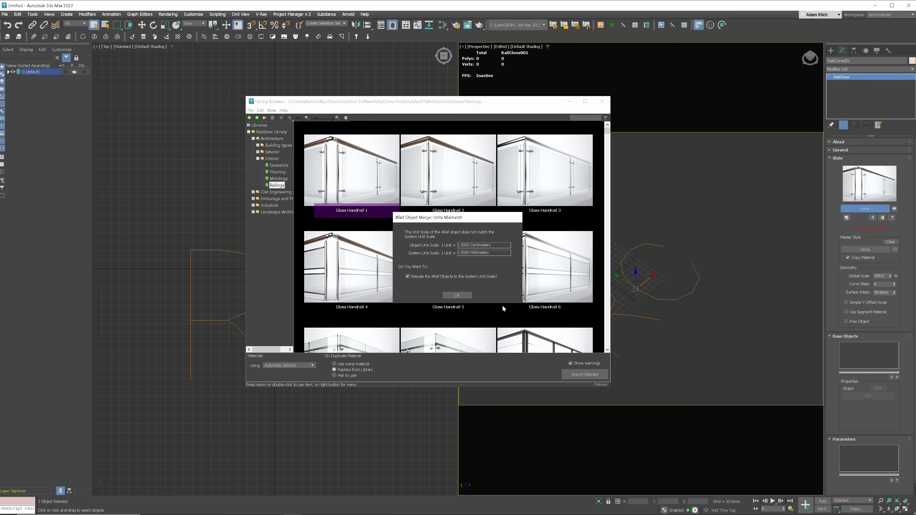
click(456, 295)
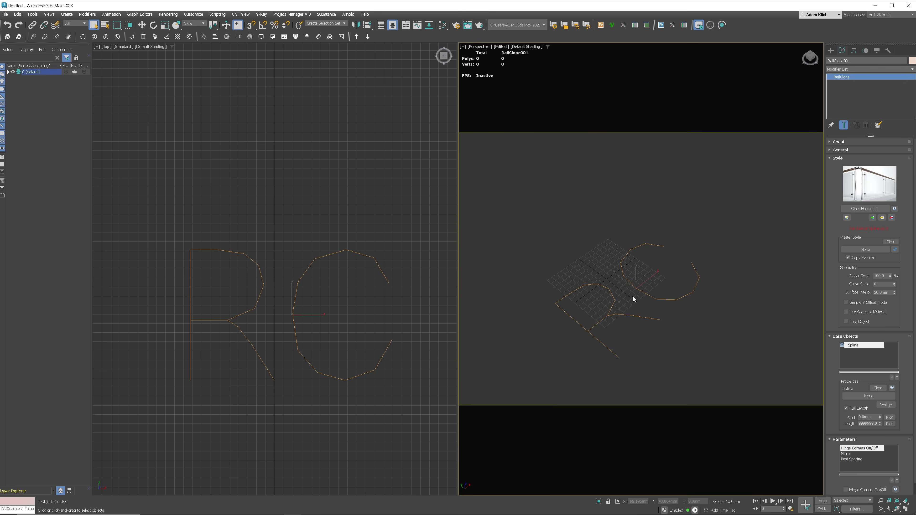
- Draw a new straight two-point Line in the viewport
click(831, 50)
click(848, 105)
click(490, 293)
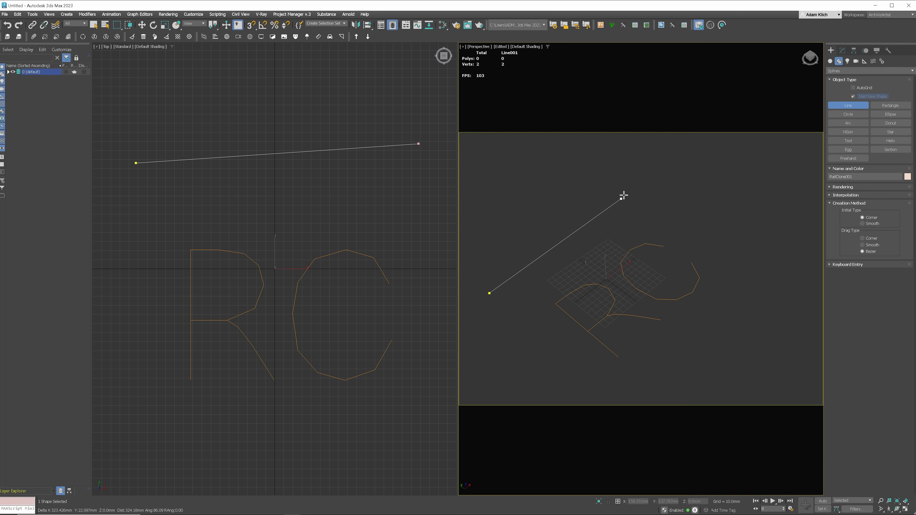
click(625, 194)
right_click(698, 186)
right_click(707, 207)
- Pick Line001 as RailClone001's base path spline
click(843, 50)
click(630, 268)
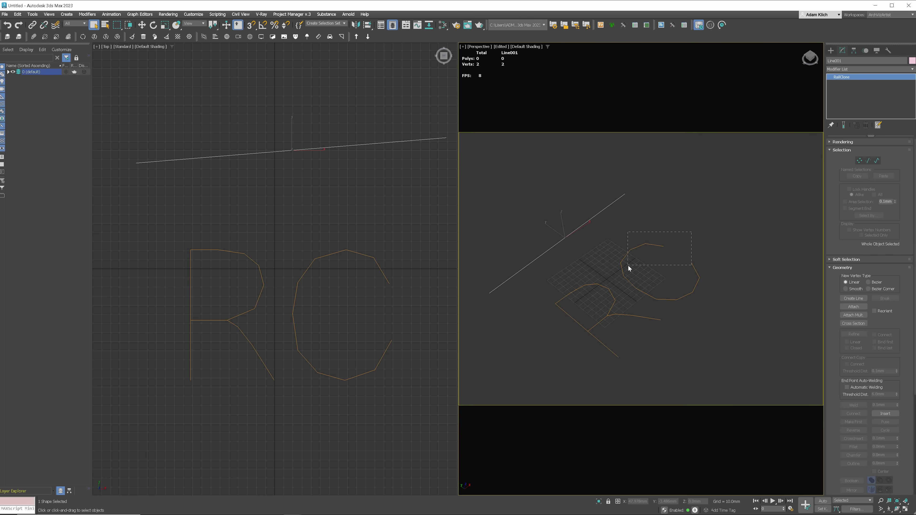
click(869, 396)
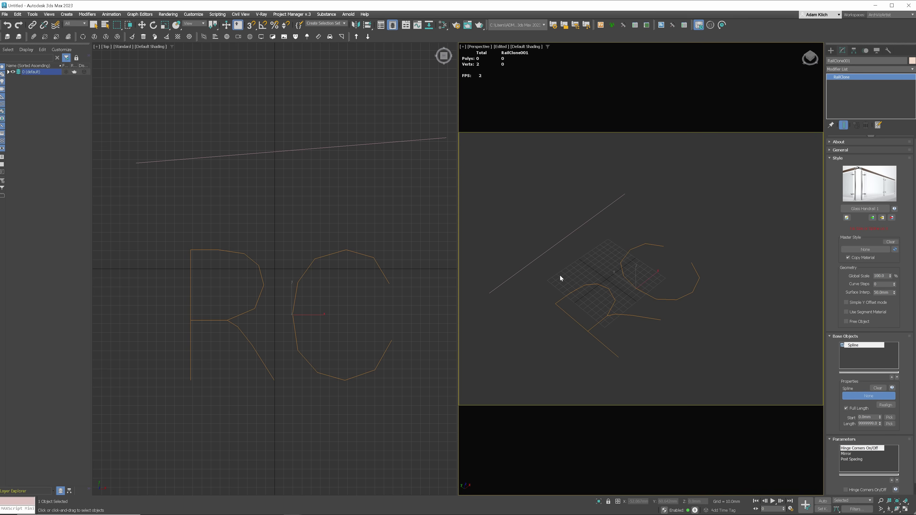
click(571, 245)
- Move Line001's end vertex outward to lengthen the glass railing
scroll(571, 244, down, 5)
click(638, 209)
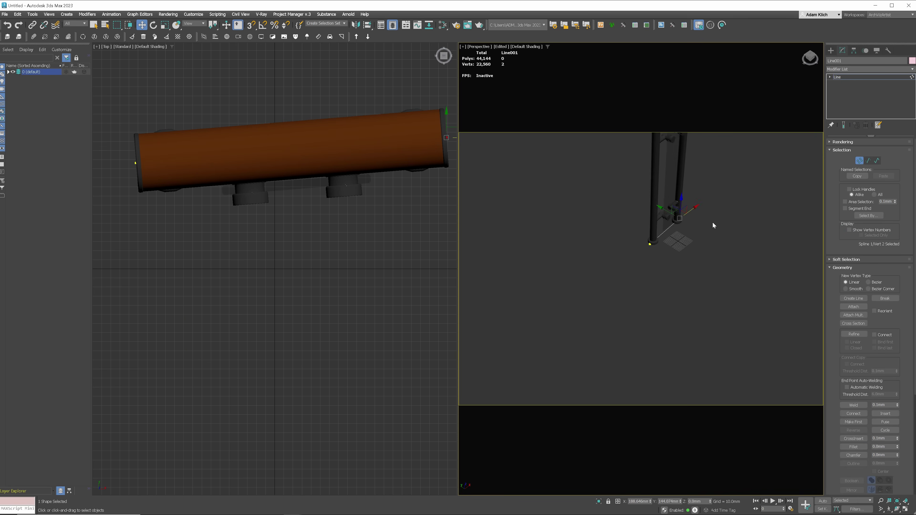
middle_drag(669, 246, 542, 321)
drag(530, 315, 708, 190)
scroll(670, 206, down, 4)
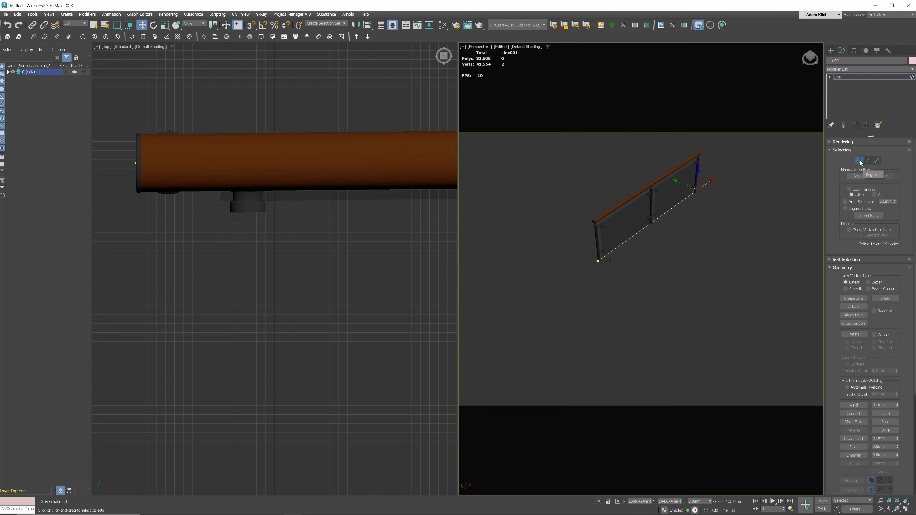
- Open Project Manager and browse to 01 INTERIOR > 04 SEATING FURNITURE > 03 ARMCHAIRS
click(292, 14)
click(289, 26)
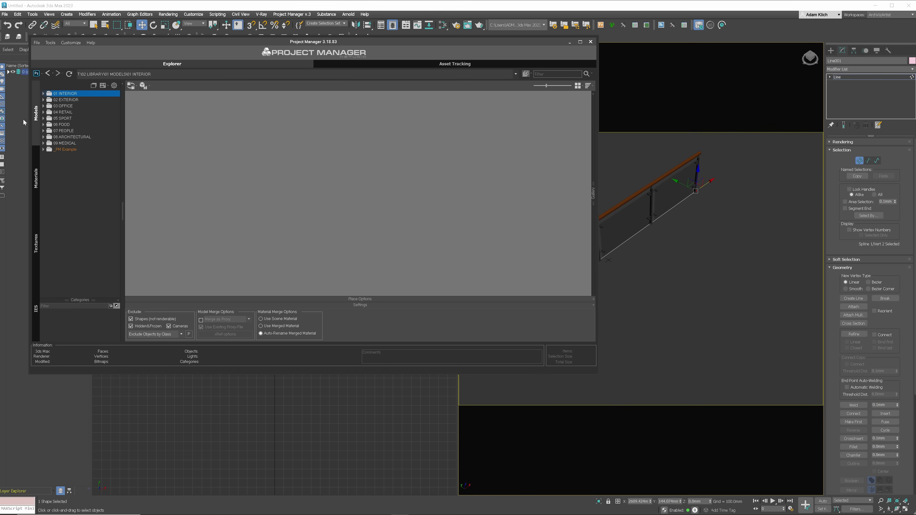
click(43, 94)
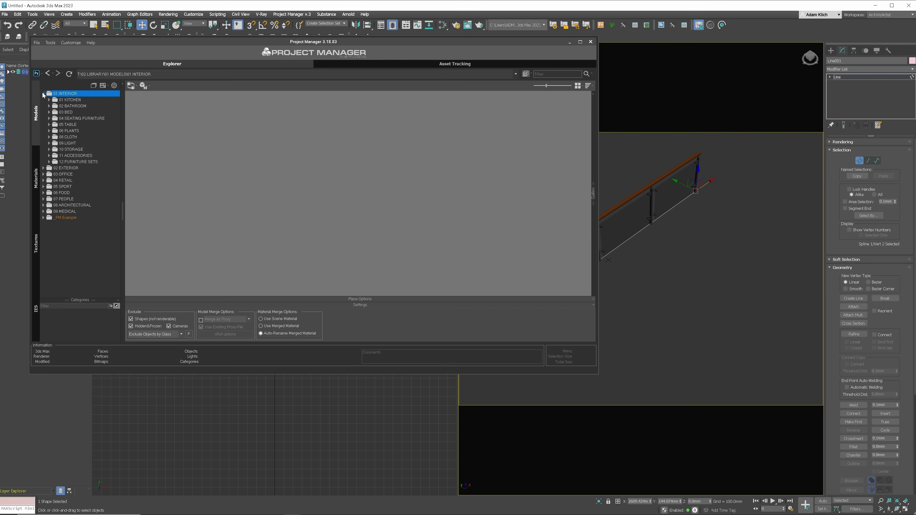
click(50, 118)
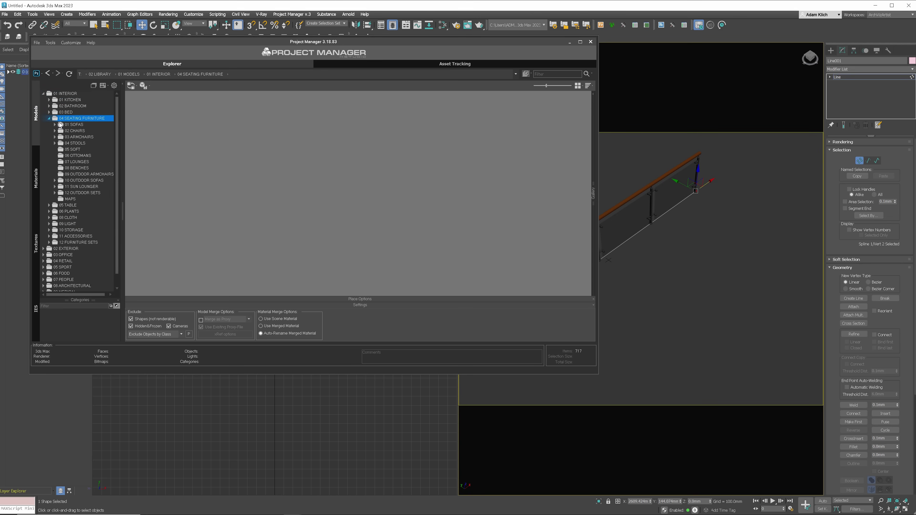
click(79, 137)
- Place CH445 Wing Chair copies in Perspective, then start the Asset Tracking collection
mouse_move(147, 126)
mouse_down()
mouse_move(659, 260)
mouse_move(674, 252)
mouse_up()
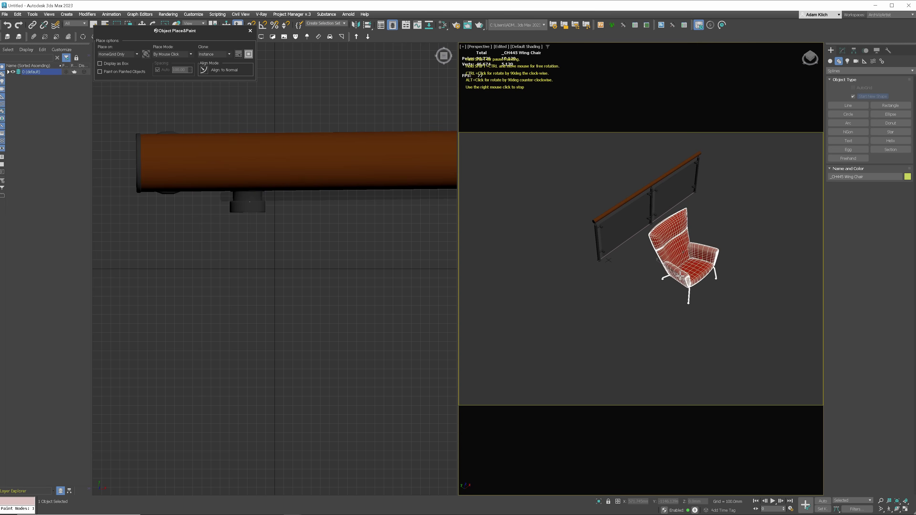
click(682, 260)
right_click(728, 254)
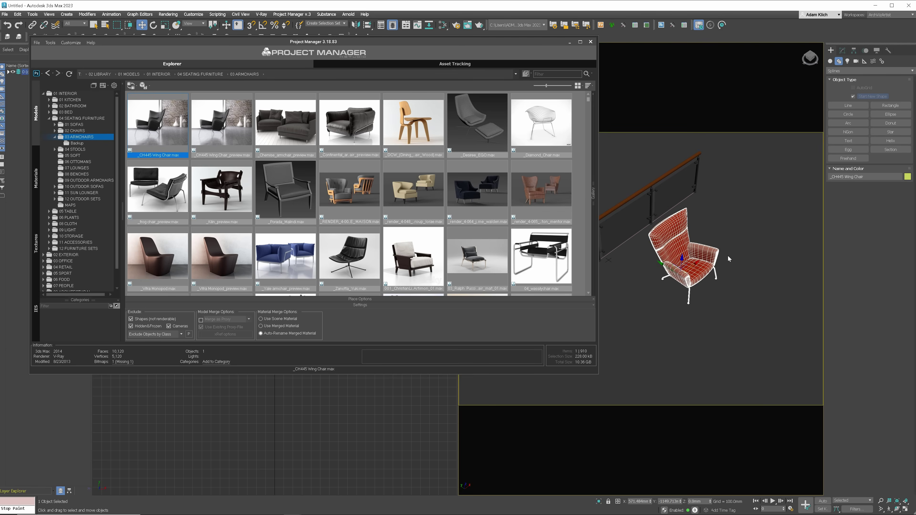
click(469, 64)
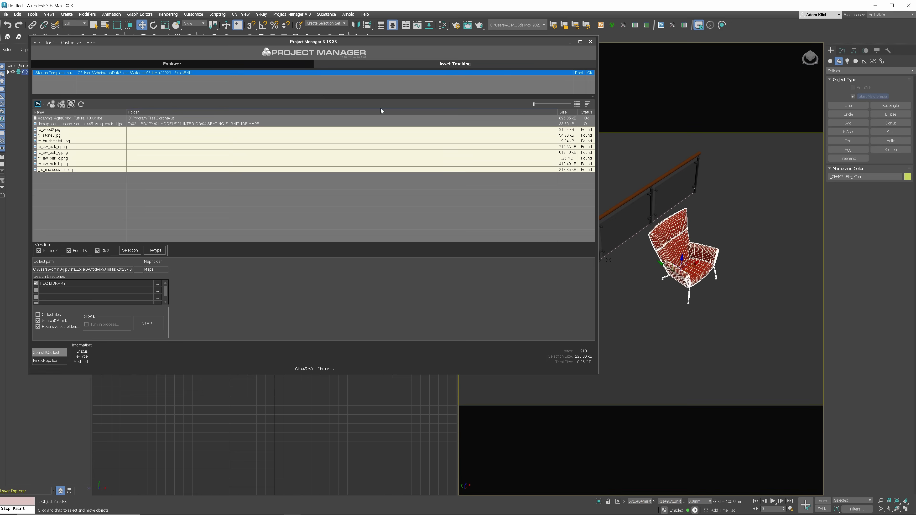
click(141, 318)
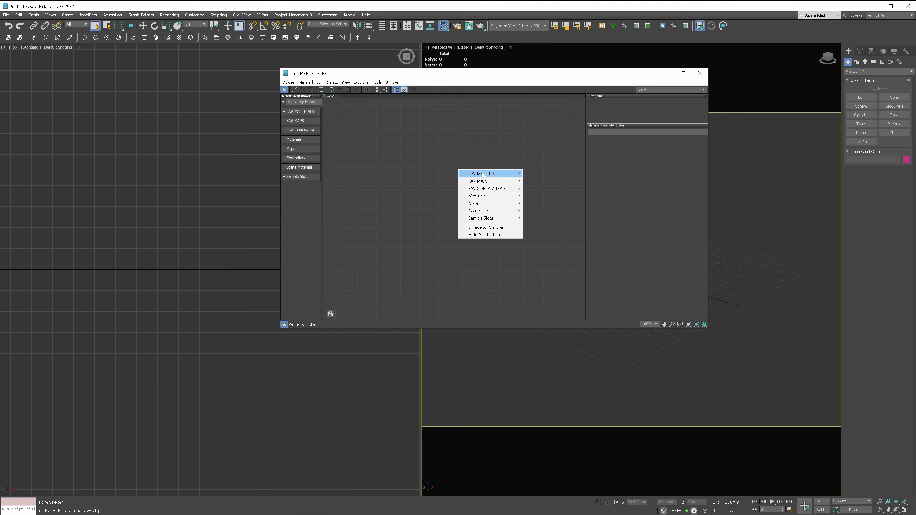
- Add a CoronaPhysicalMtl whose Base color uses a Checker map with magenta Color #2
mouse_move(484, 175)
click(547, 174)
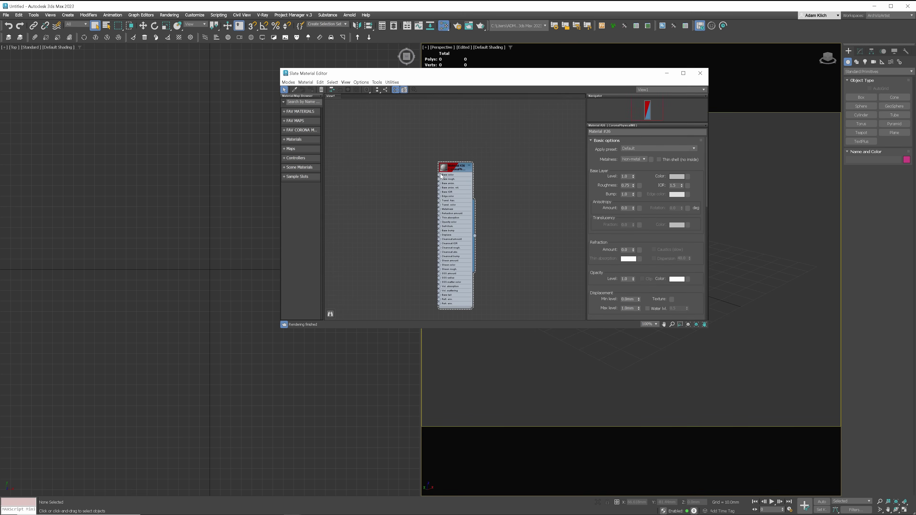
drag(439, 174, 404, 171)
mouse_move(451, 190)
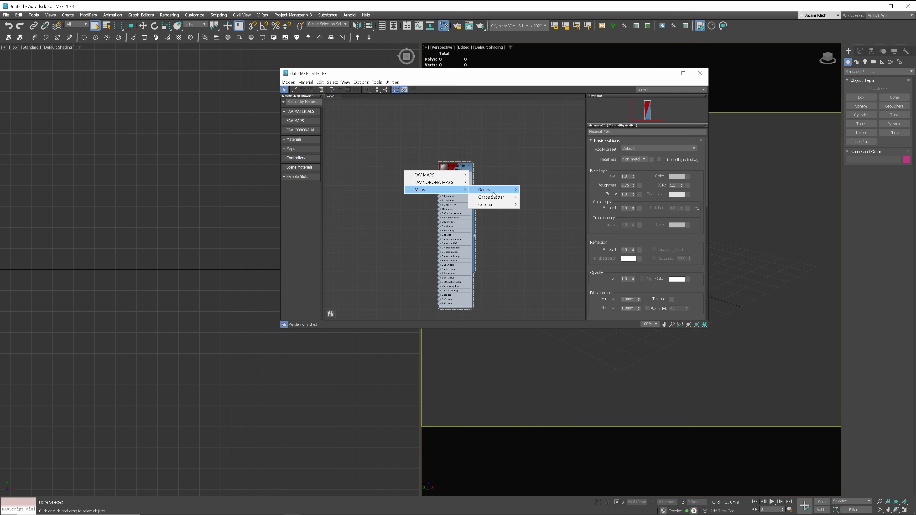
mouse_move(493, 194)
click(540, 228)
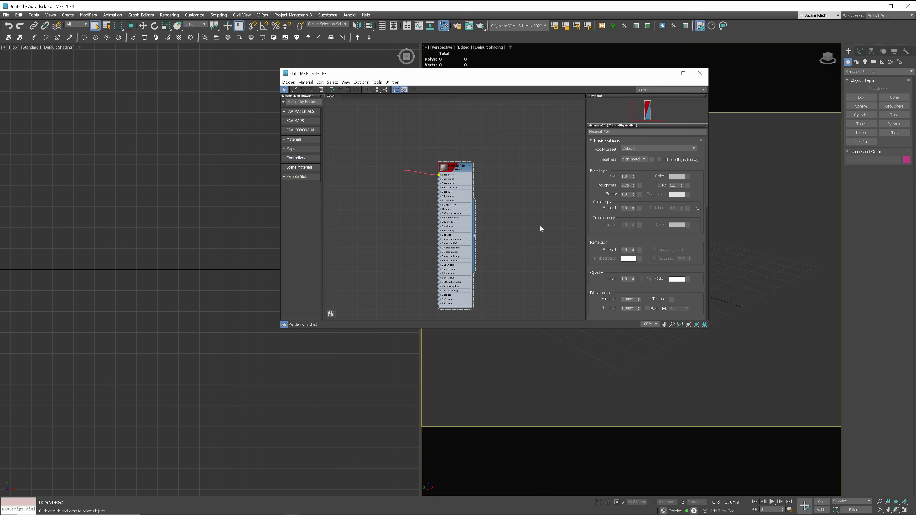
click(626, 252)
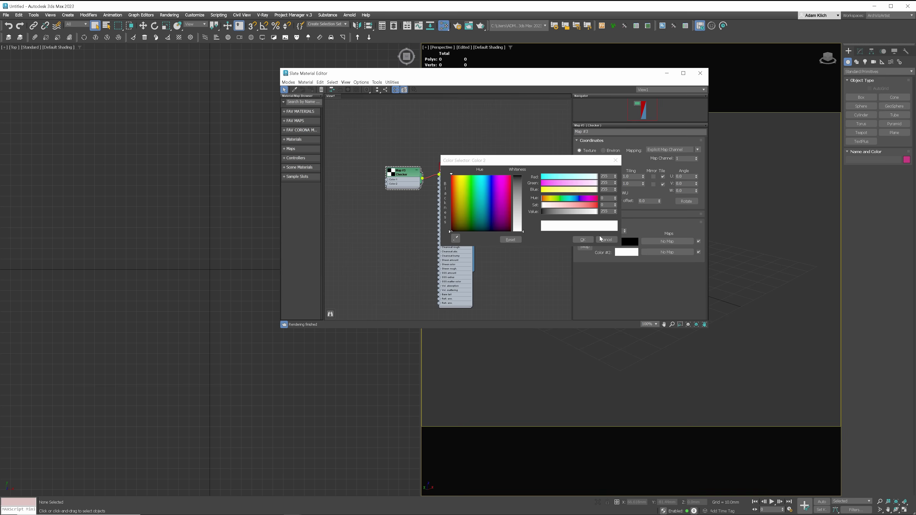
click(504, 177)
click(582, 239)
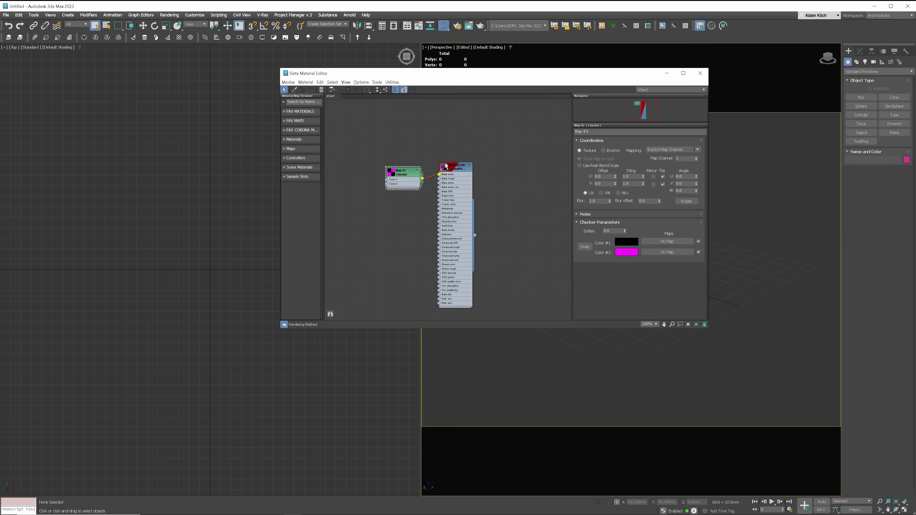
double_click(452, 170)
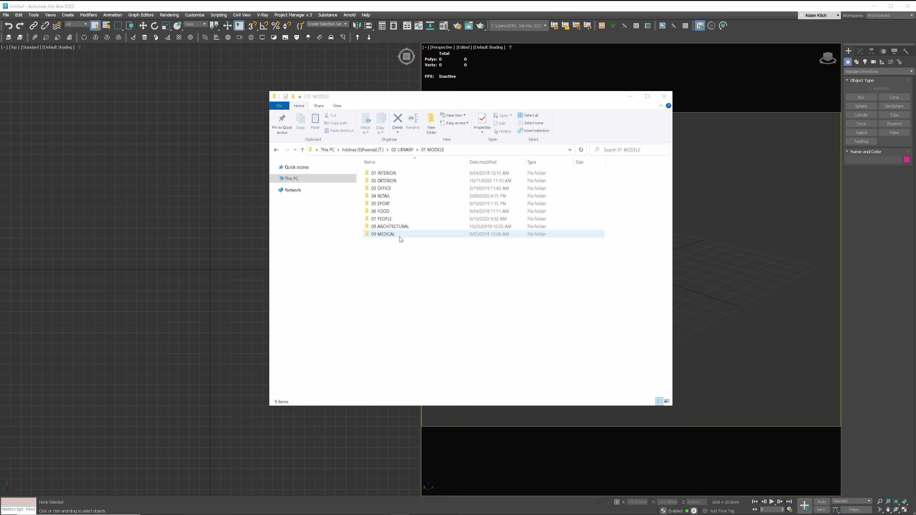
- Navigate through 01 INTERIOR and 01 KITCHEN into the MAPS folder
double_click(393, 173)
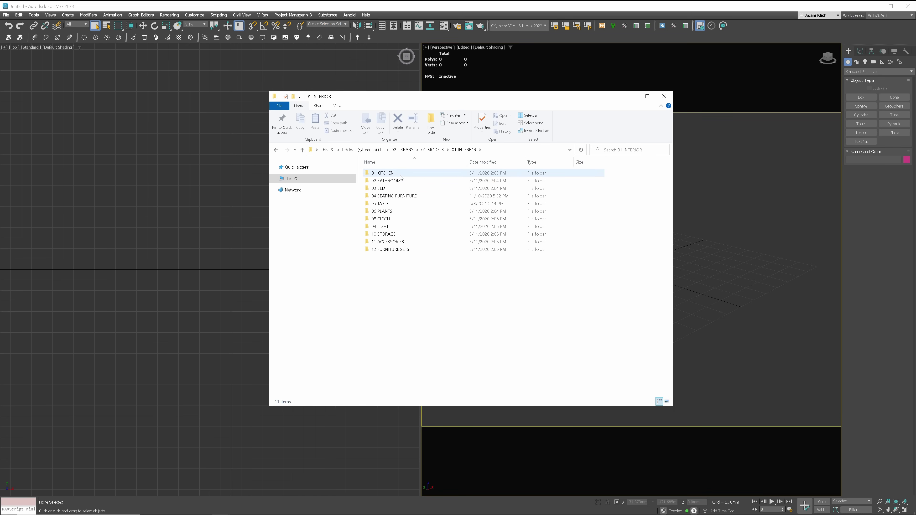
double_click(396, 175)
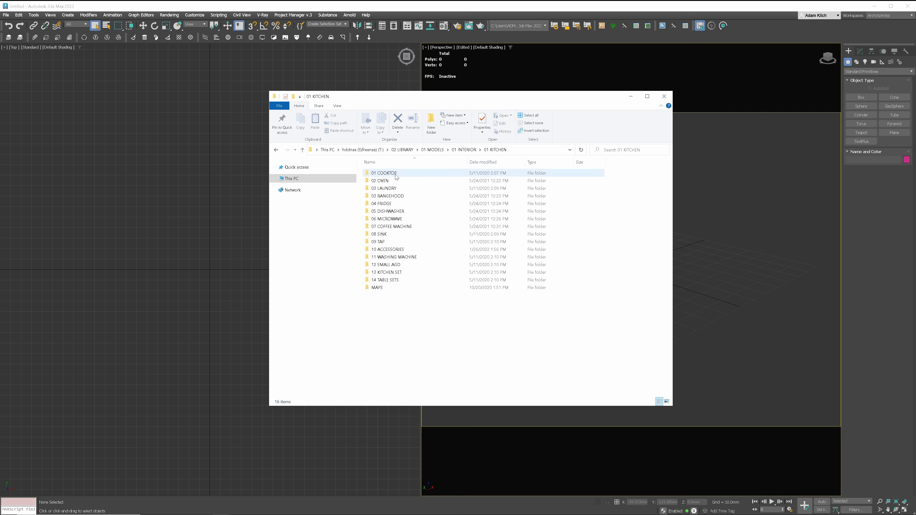
double_click(384, 287)
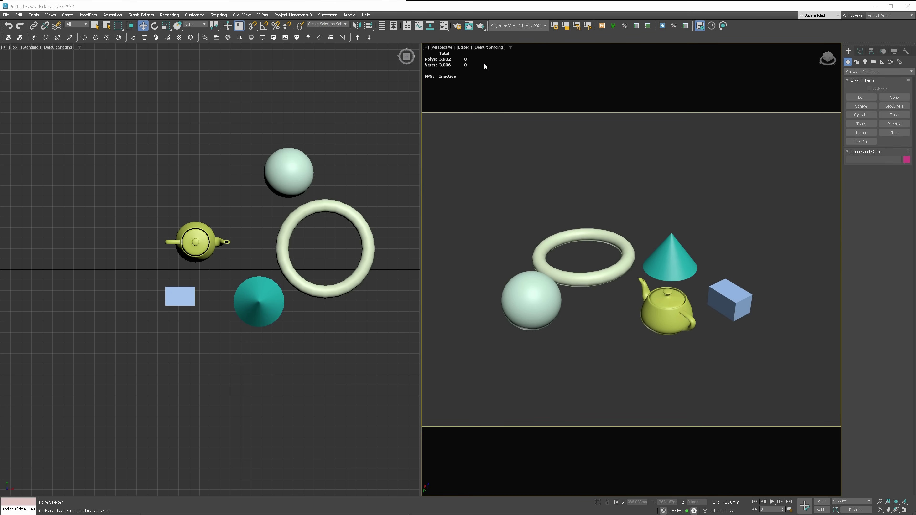
- Turn on polygon statistics in the Perspective viewport through Configure Viewports
click(426, 47)
click(451, 132)
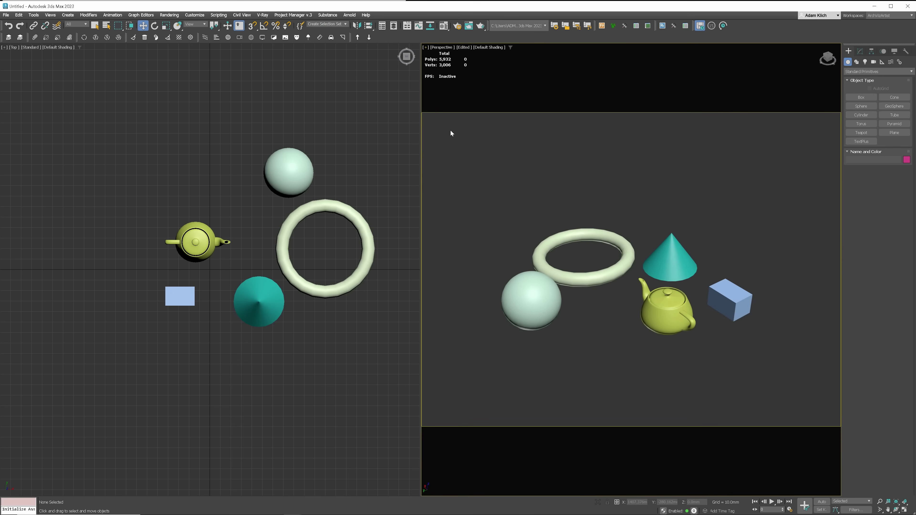
click(473, 174)
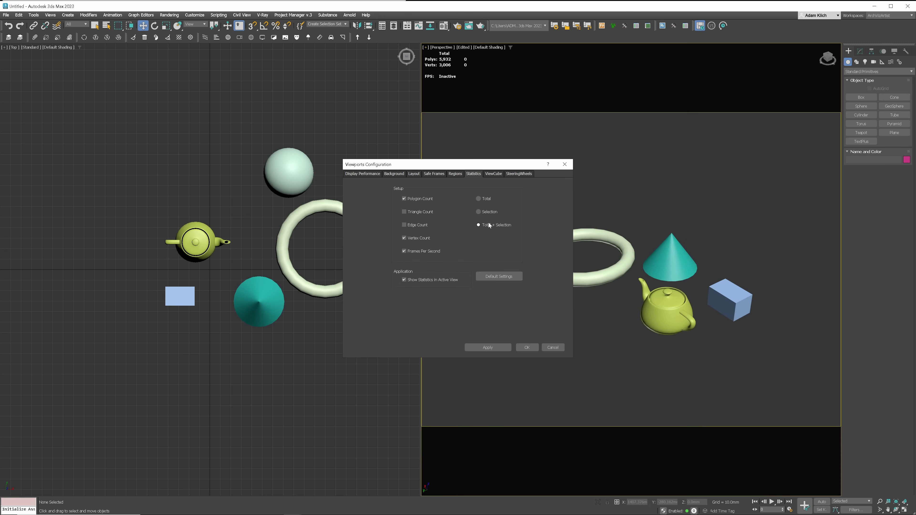
click(565, 165)
- Select the torus, cone, teapot, box and sphere in turn to read their polygon counts, then deselect
click(576, 235)
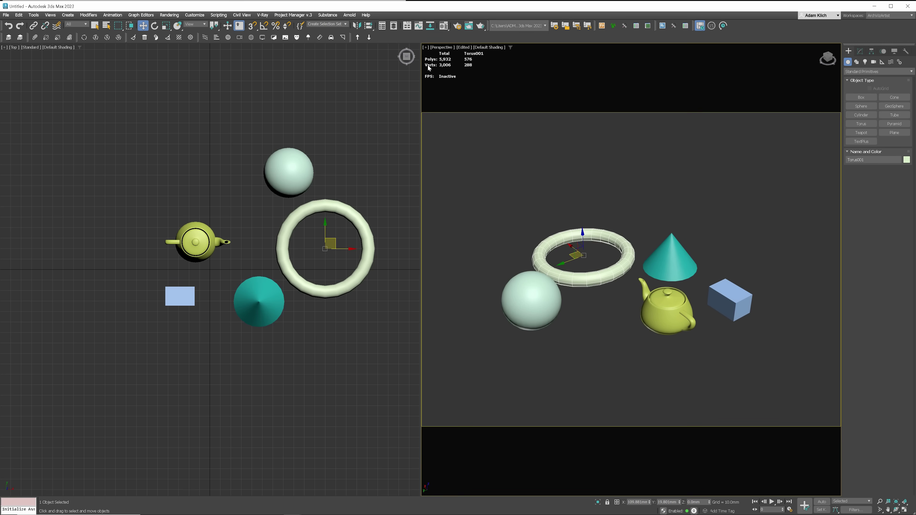
click(673, 256)
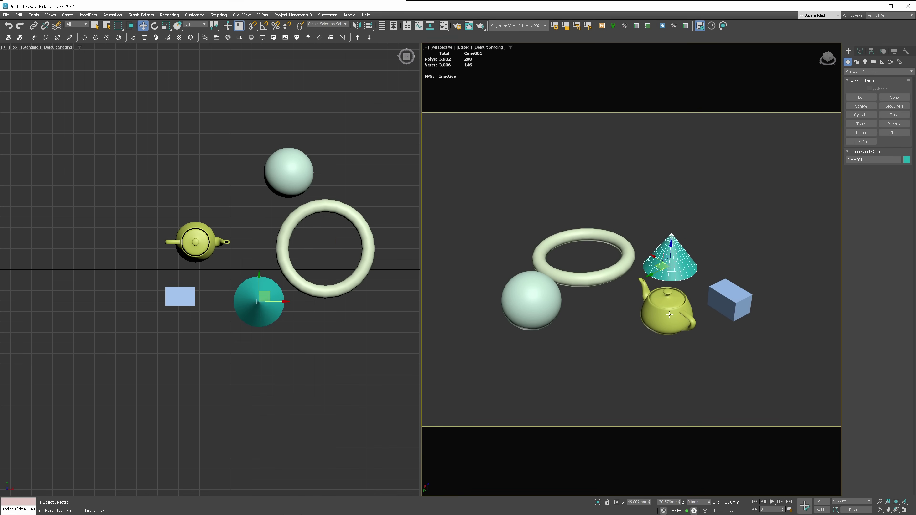
click(669, 315)
click(735, 307)
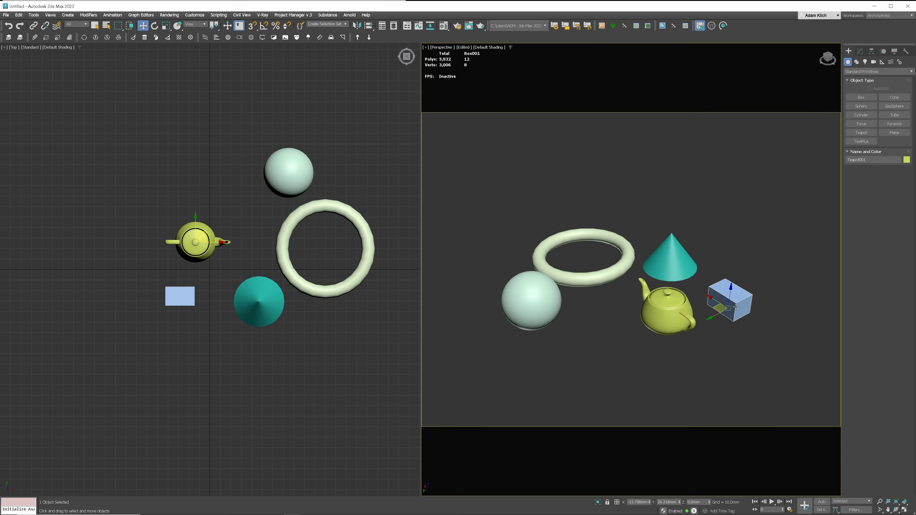
click(540, 304)
click(587, 327)
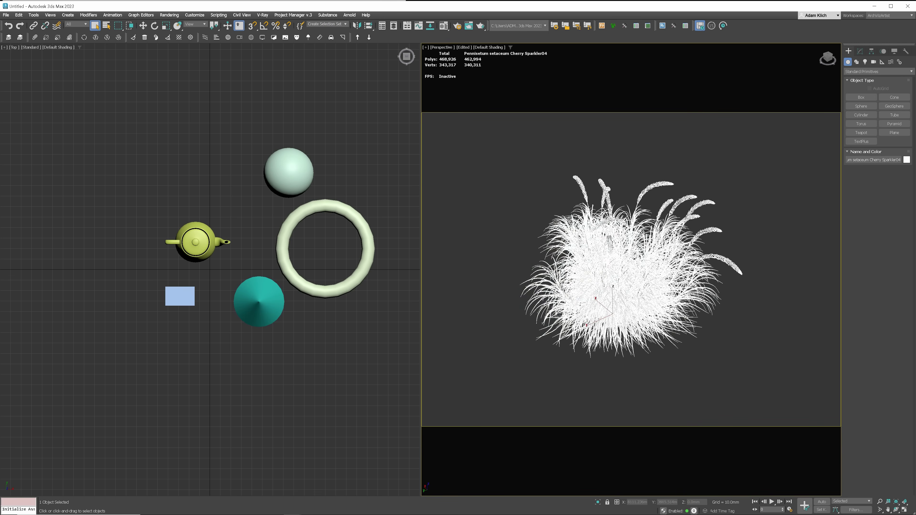
- Export the selected grass with Corona Proxy Exporter, leaving a point-cloud proxy at 5,932 scene polygons
right_click(625, 221)
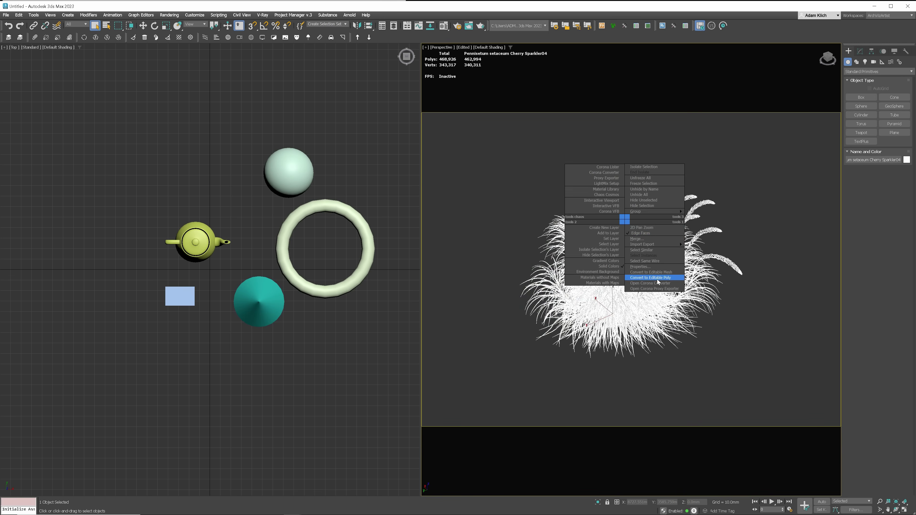
click(659, 288)
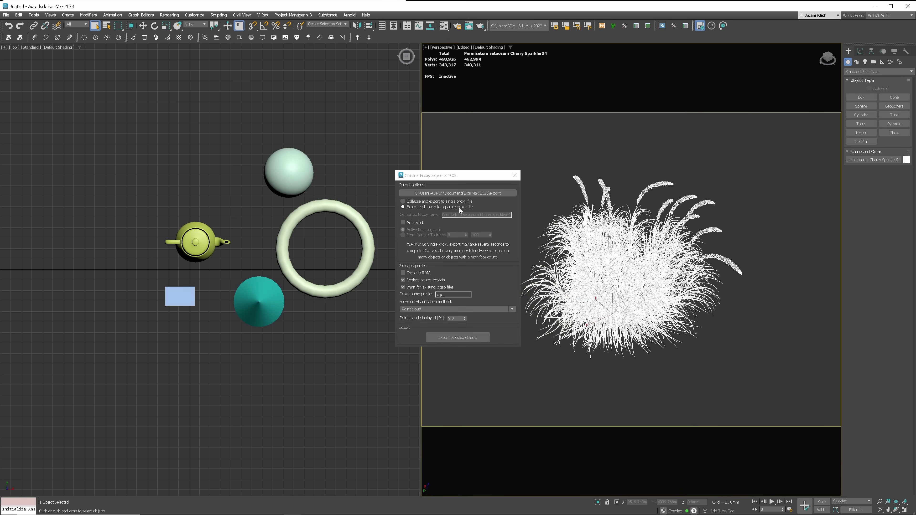
click(470, 339)
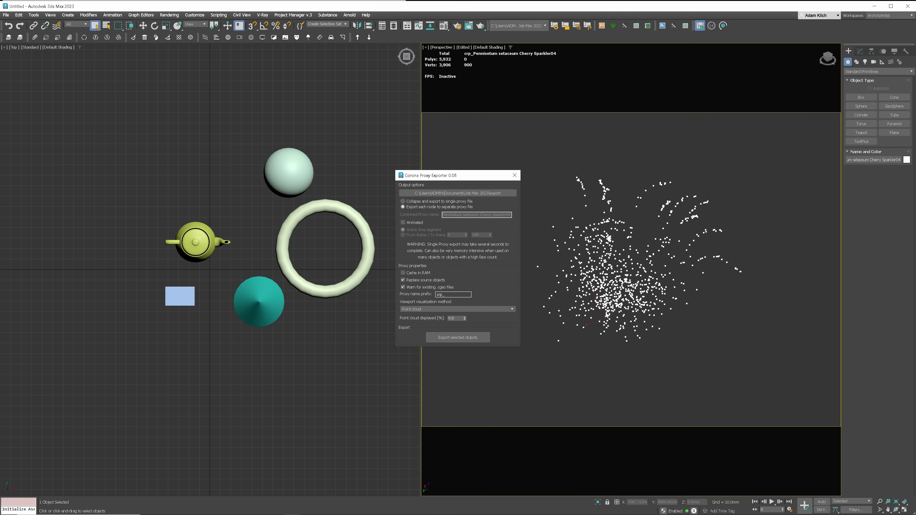
click(514, 176)
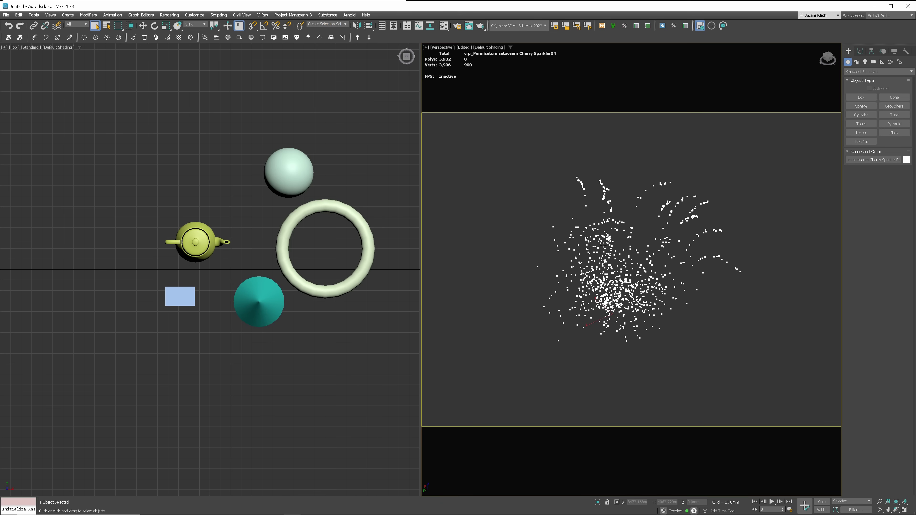
middle_drag(628, 251, 620, 249)
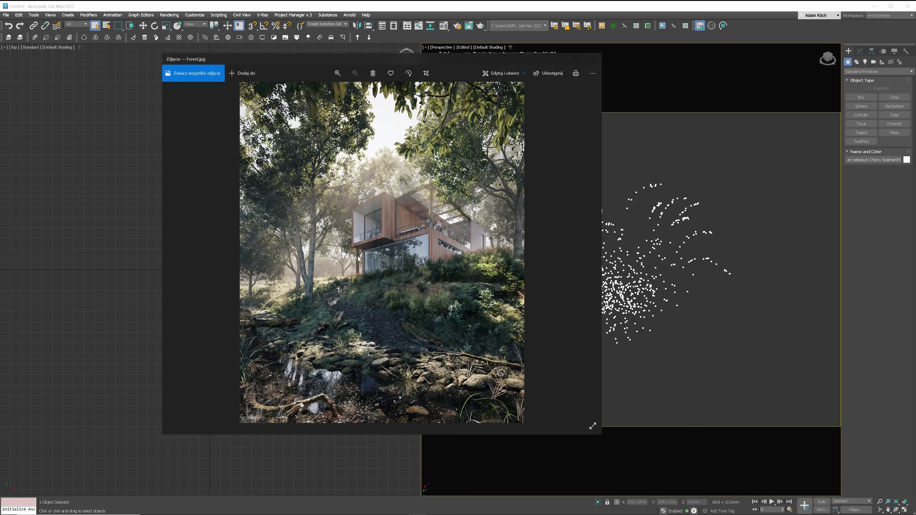